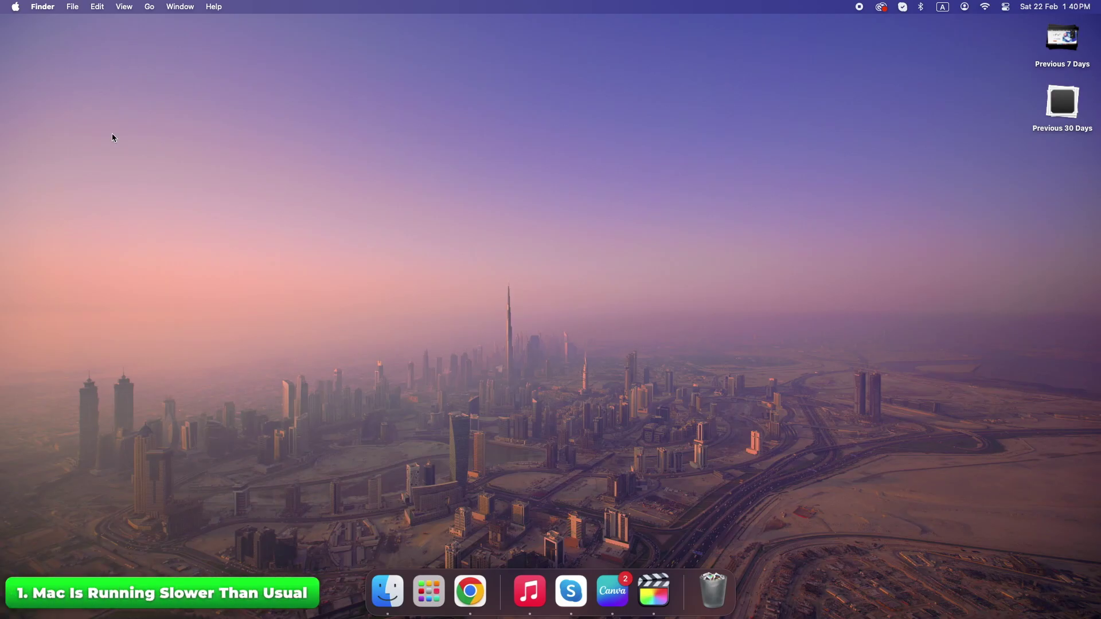
In System Settings' Login Items & Extensions, remove Canva and Adobe After Effects 2024 from Open at Login
click(16, 8)
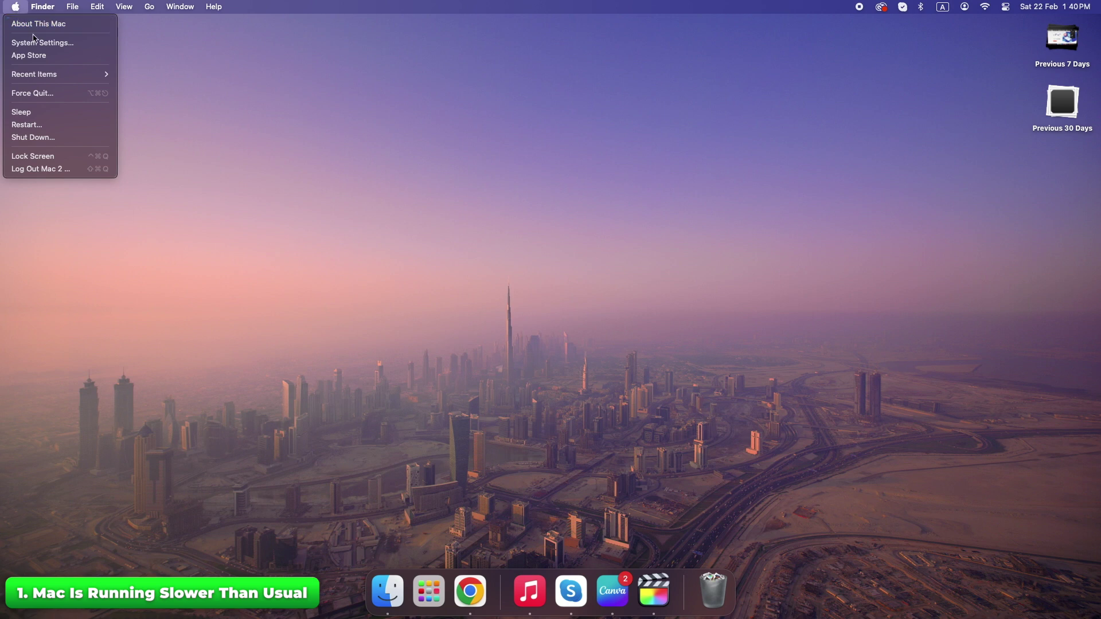
click(45, 45)
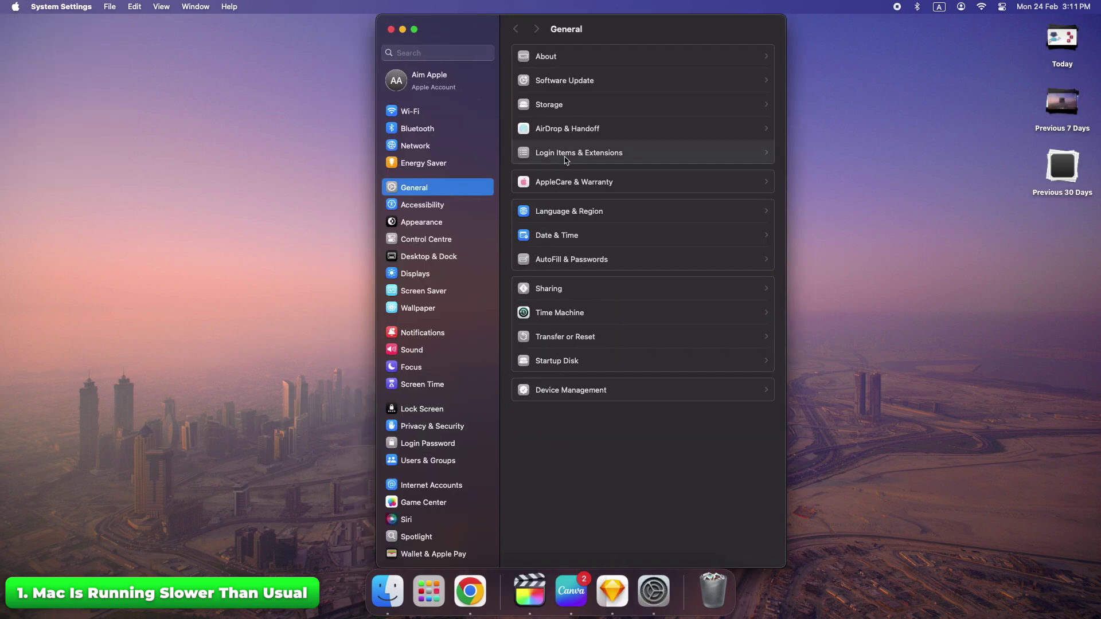
click(565, 153)
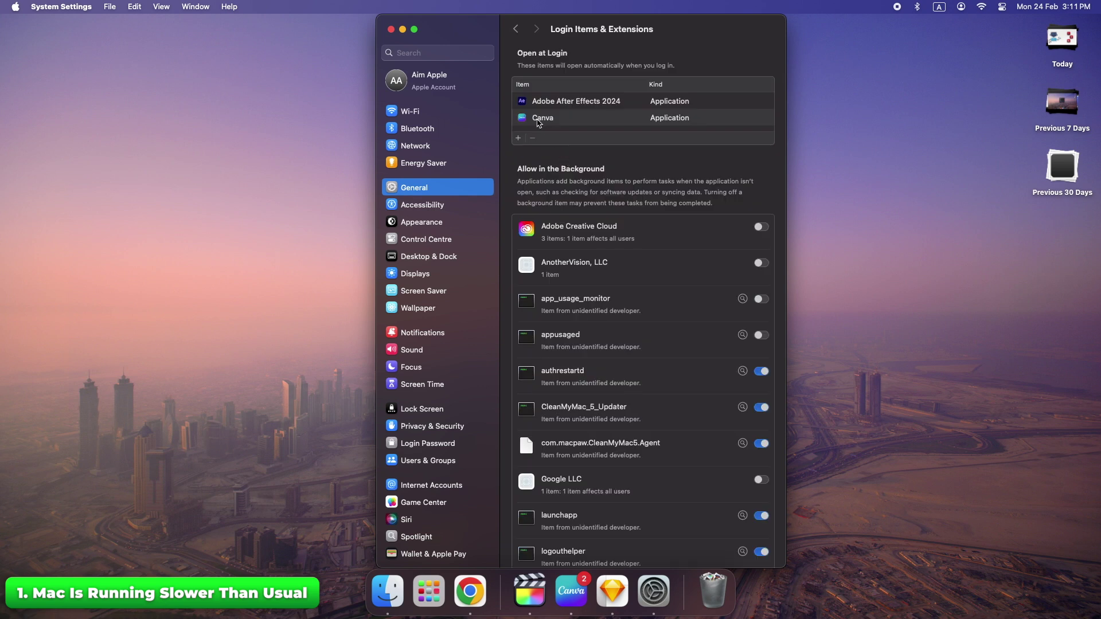
click(538, 124)
click(534, 138)
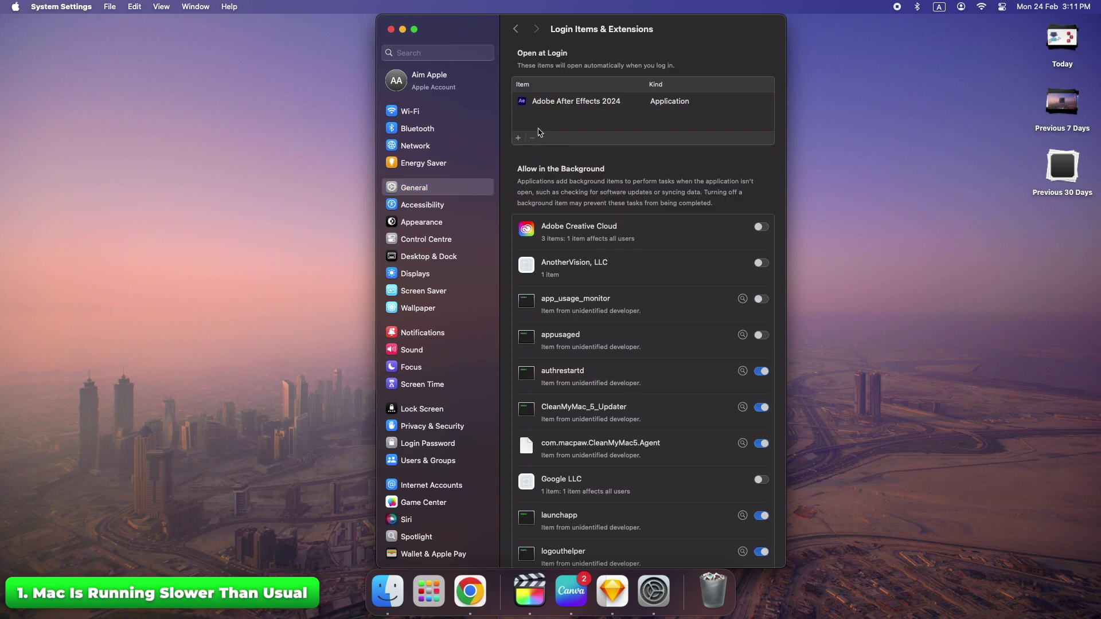
click(546, 109)
click(532, 138)
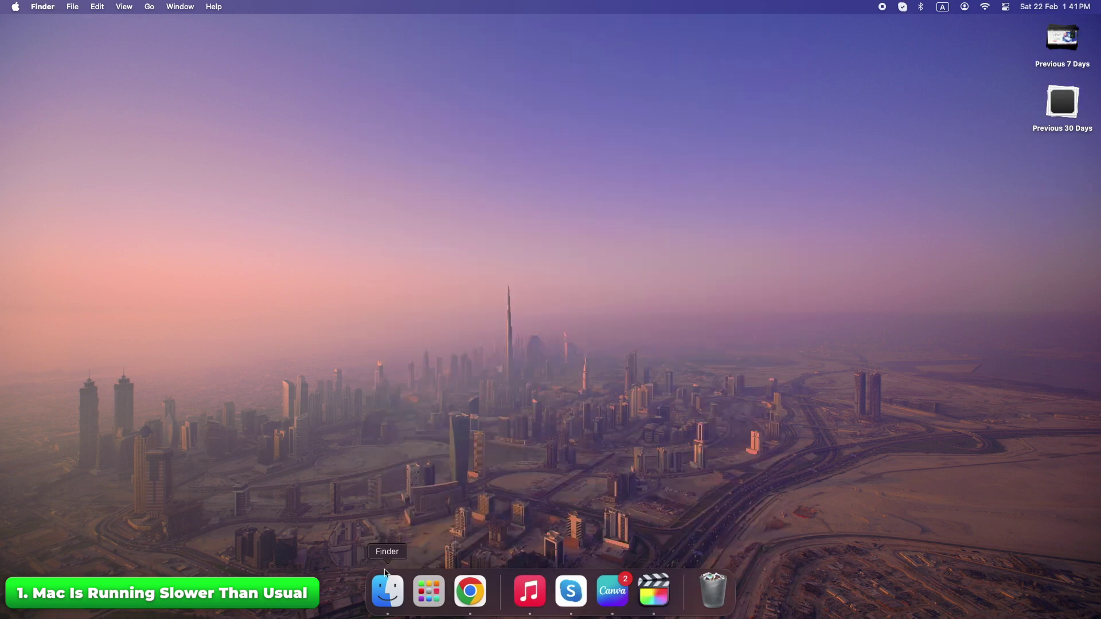
Go to ~/Library/Caches in Finder and move nine selected cache items to the Bin
click(387, 591)
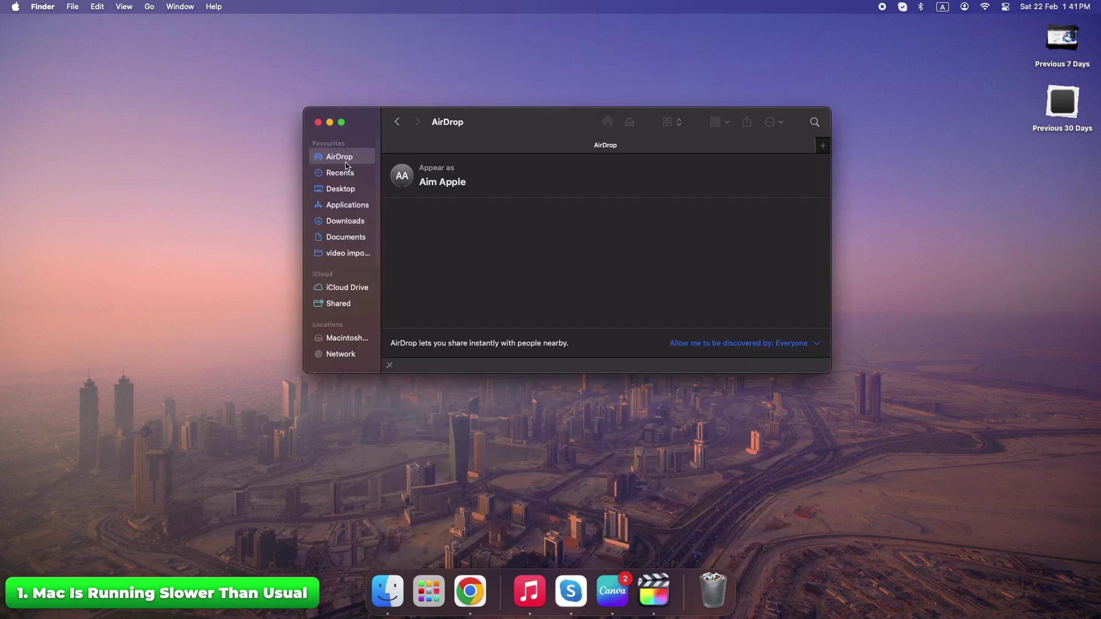
click(149, 6)
click(191, 261)
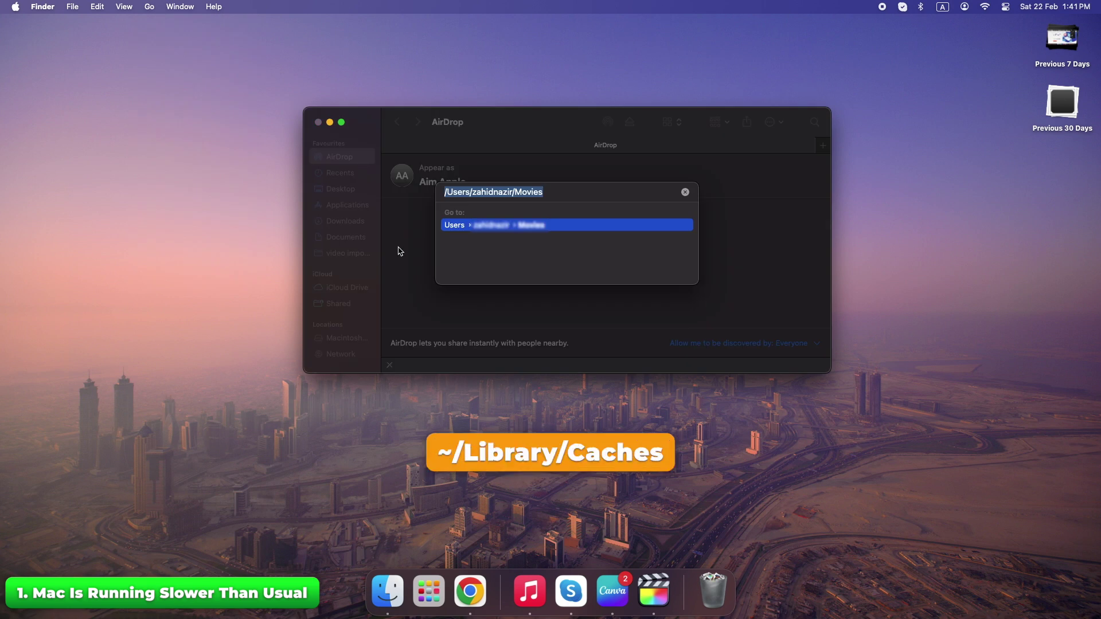
text(~/Library/Caches)
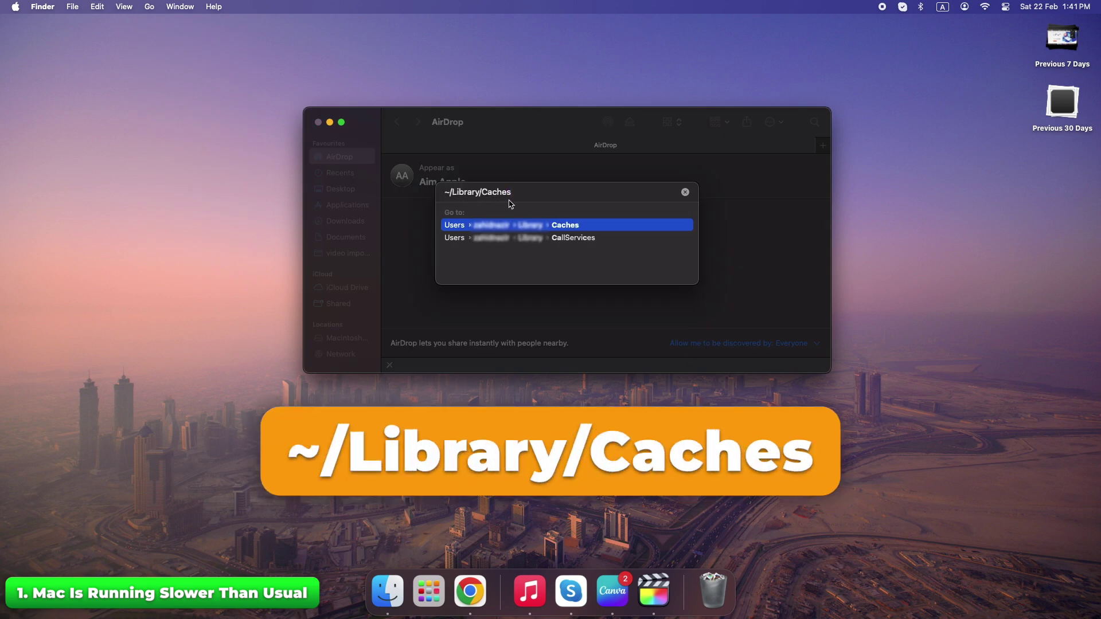
key(Return)
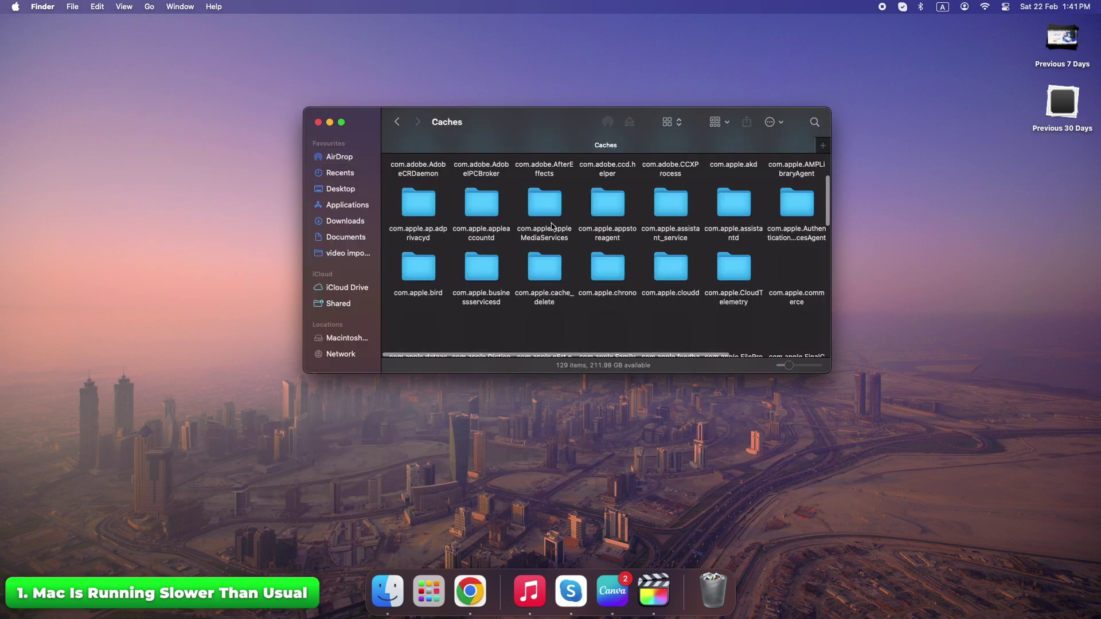
scroll(561, 232, down, 15)
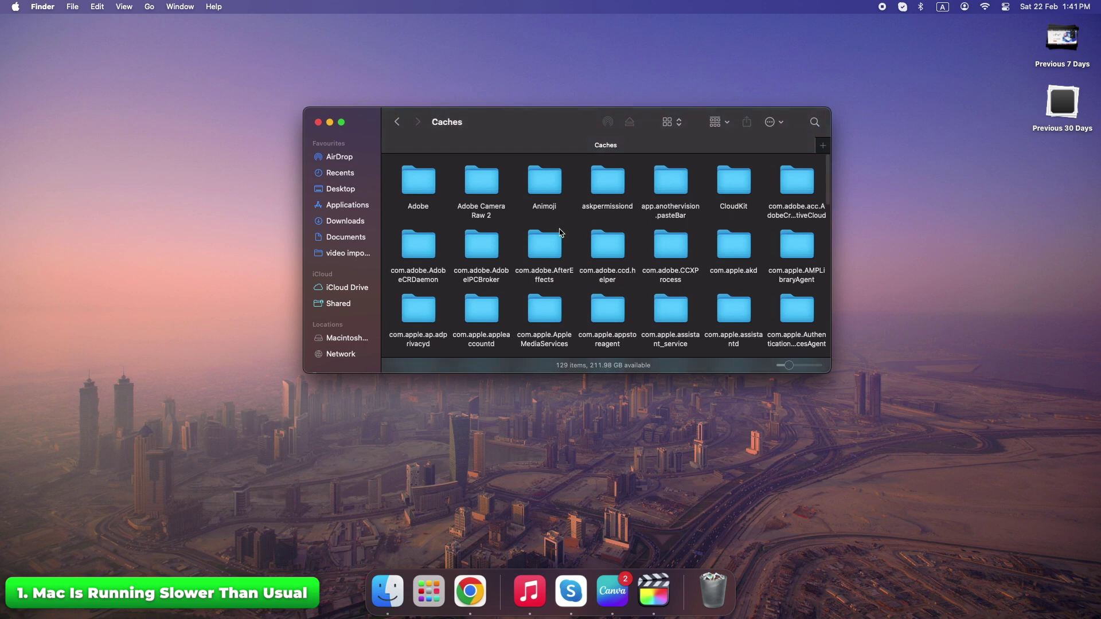
drag(766, 327, 428, 259)
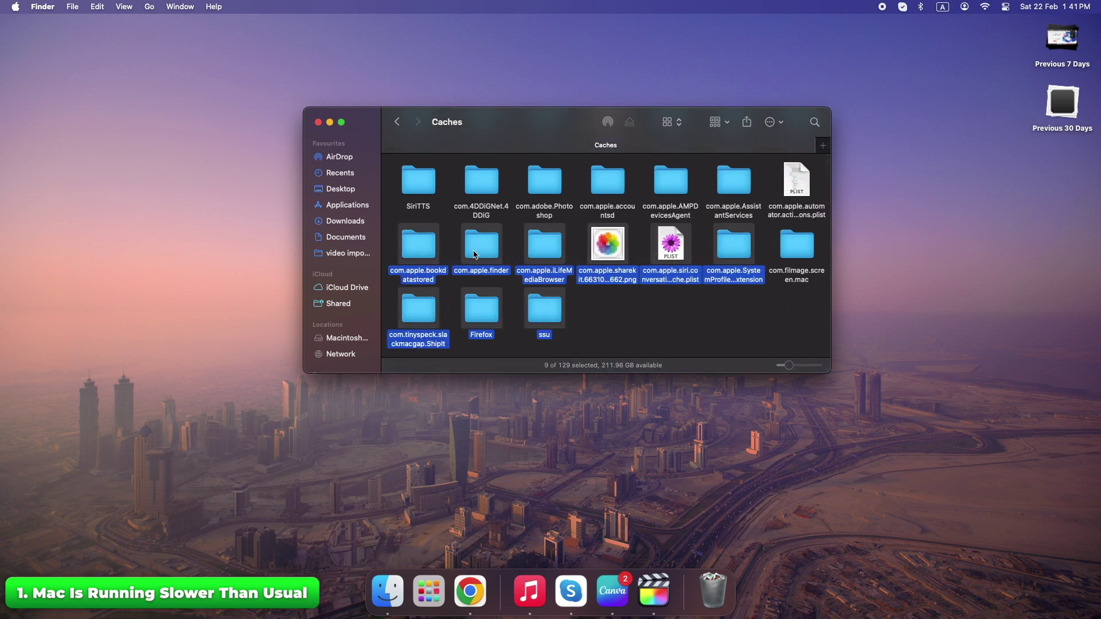
right_click(475, 254)
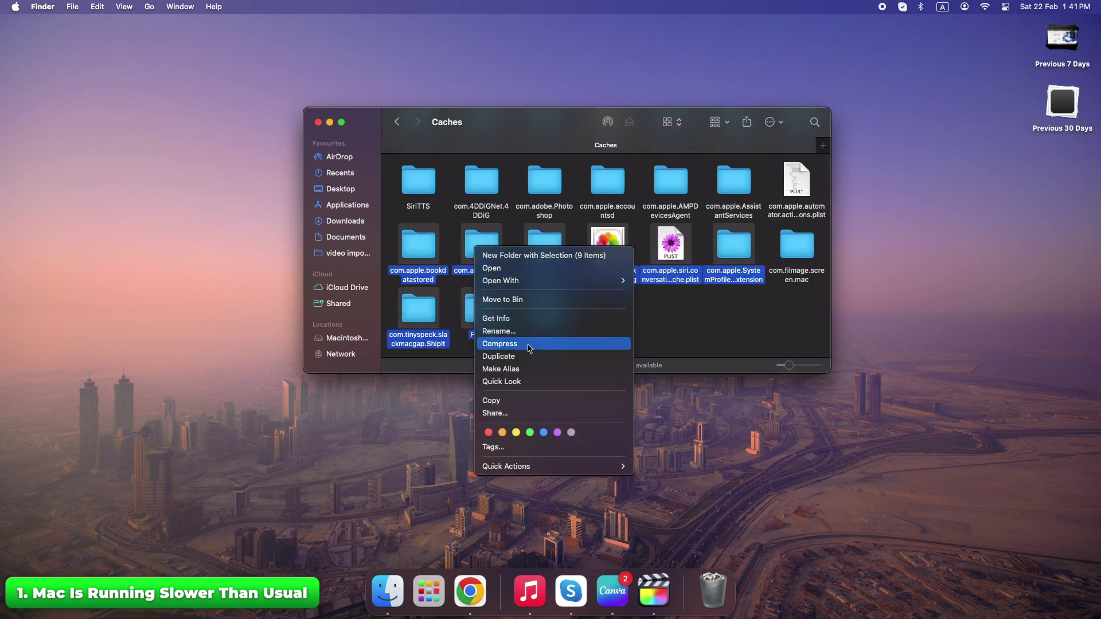
click(527, 301)
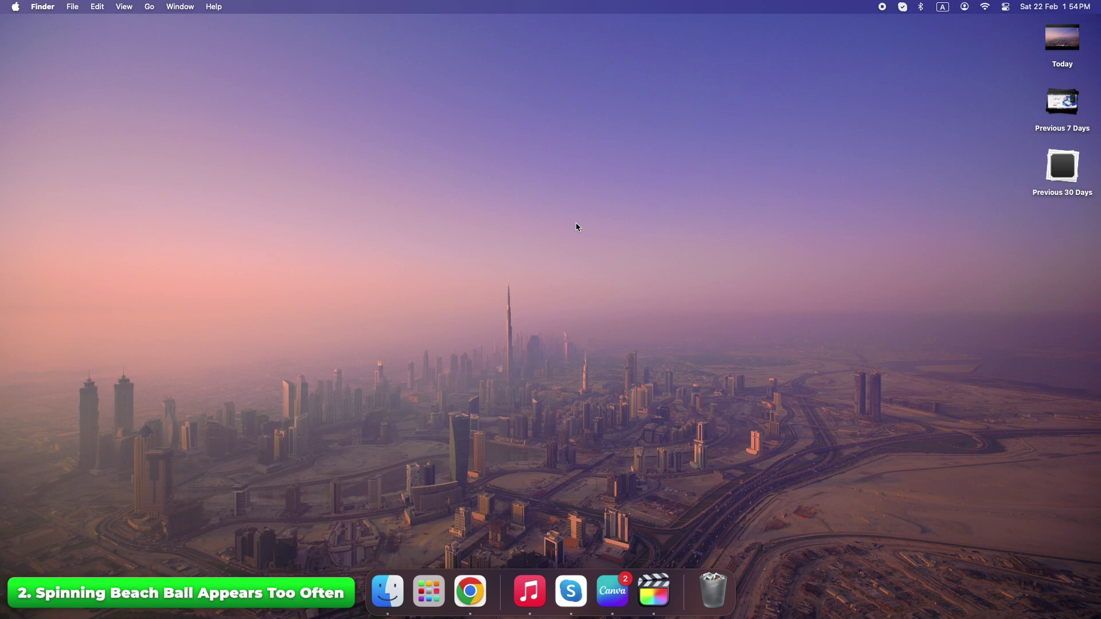
Force quit the unresponsive Canva app from the Force Quit Applications window
key(super+alt+Escape)
click(519, 244)
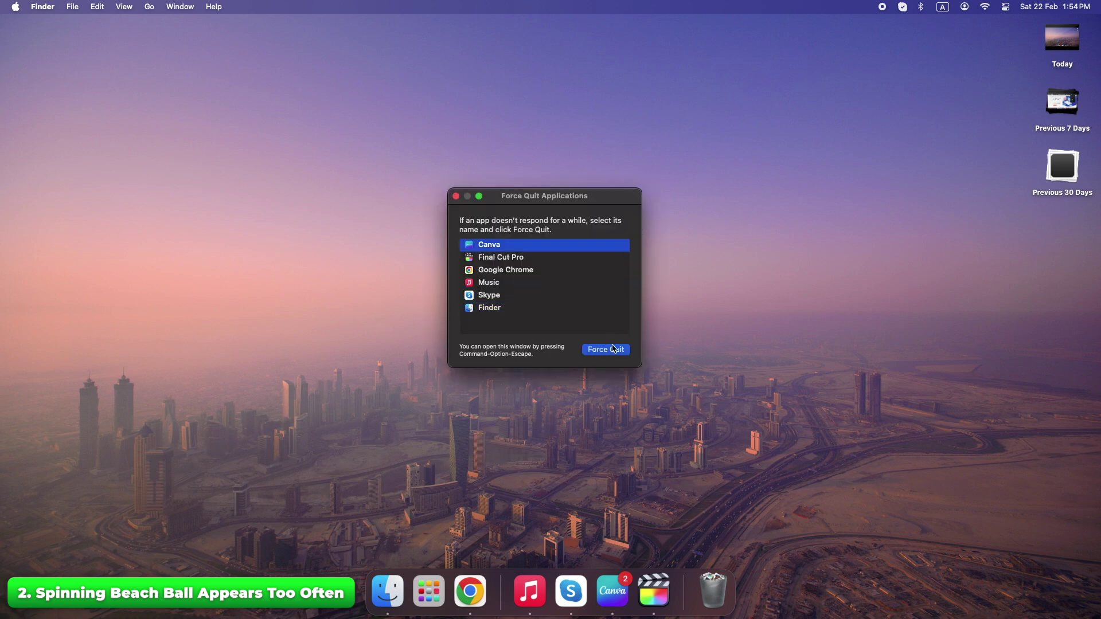
click(614, 349)
click(636, 298)
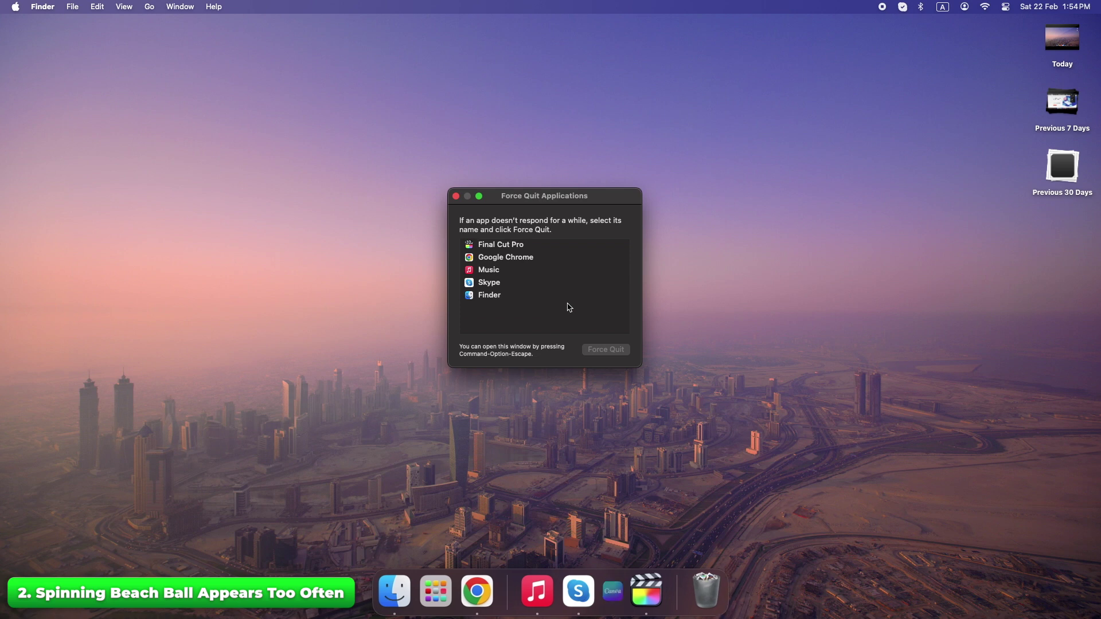
click(456, 196)
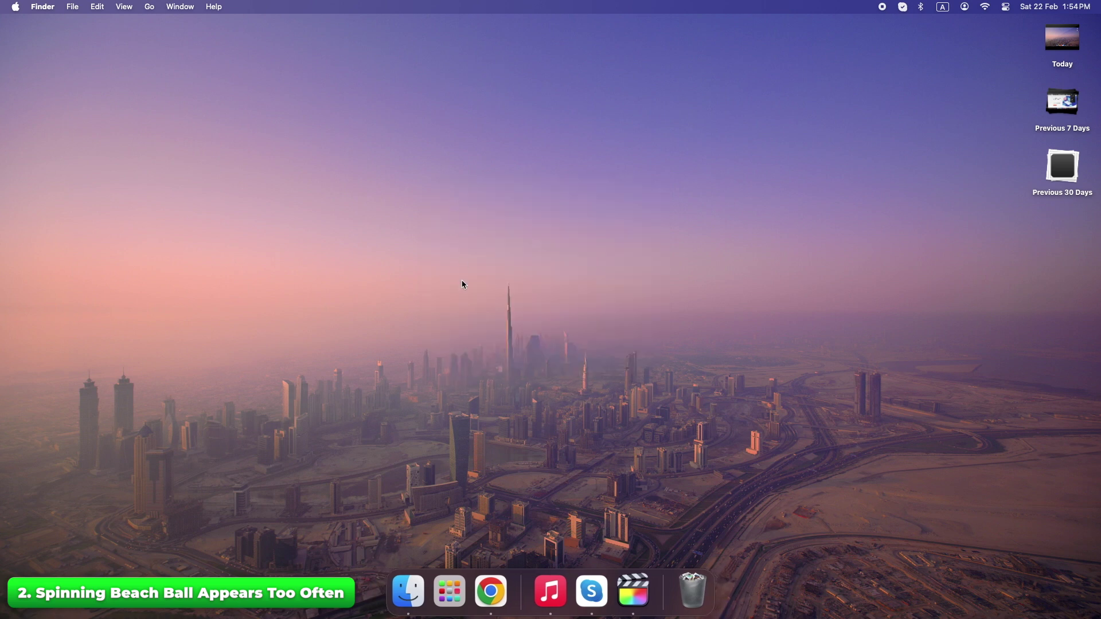
Launch Activity Monitor from Applications > Utilities and select the screencapture process in the CPU list
click(409, 591)
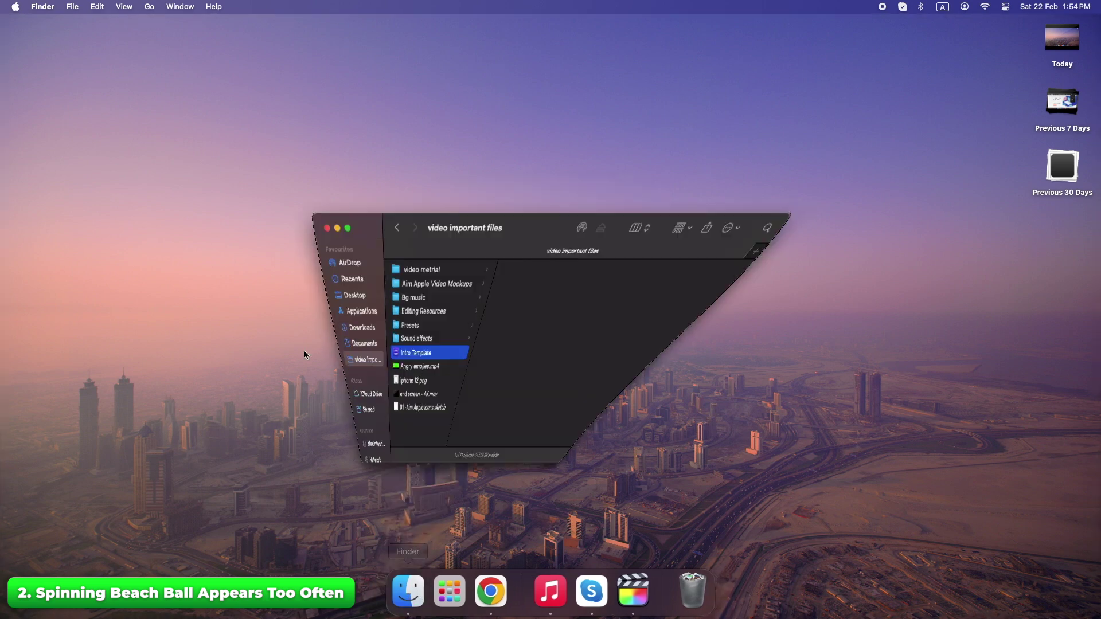
click(342, 204)
click(442, 274)
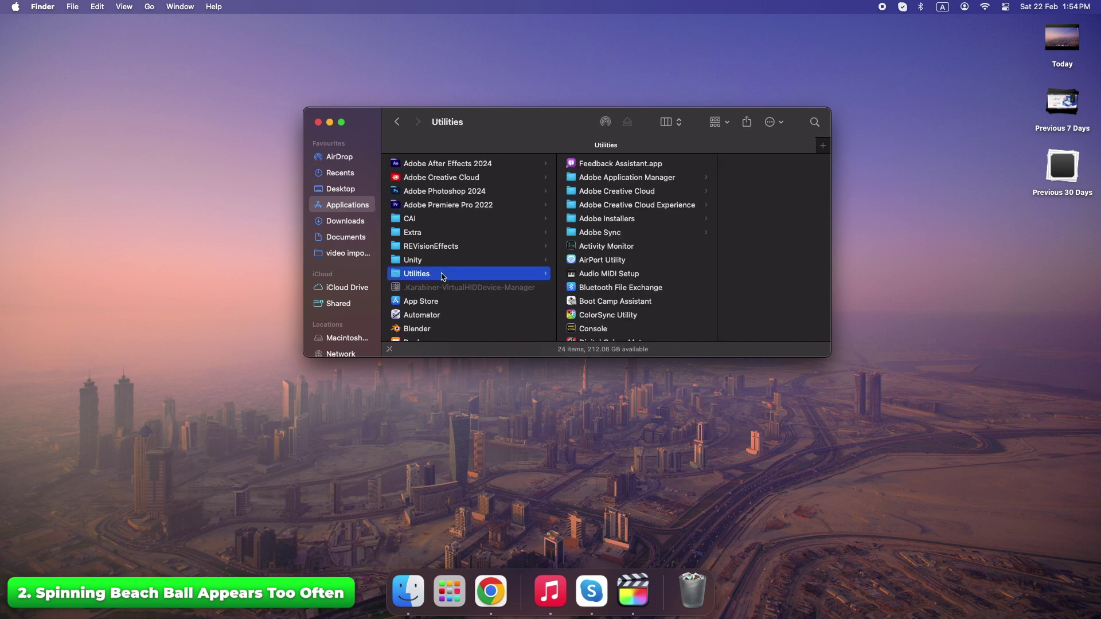
double_click(608, 248)
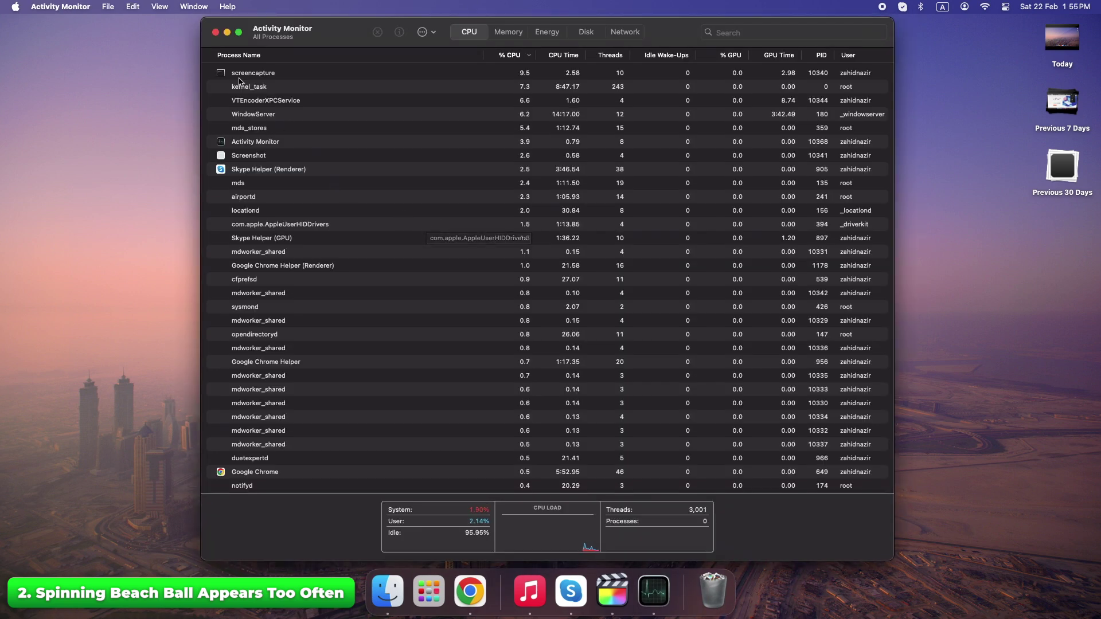
click(526, 73)
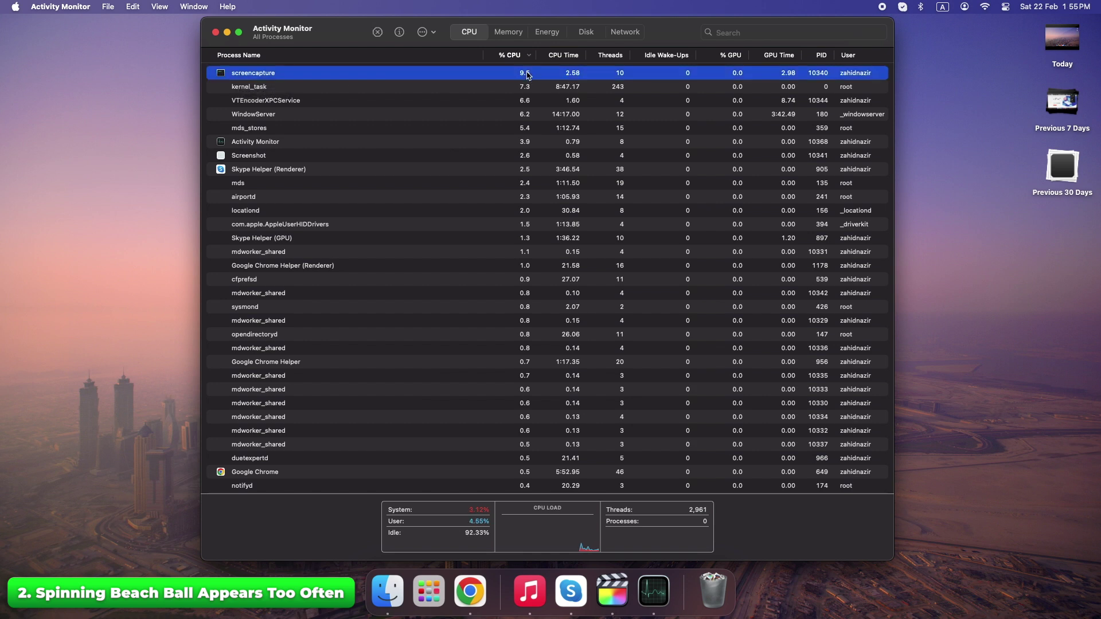
scroll(493, 172, down, 10)
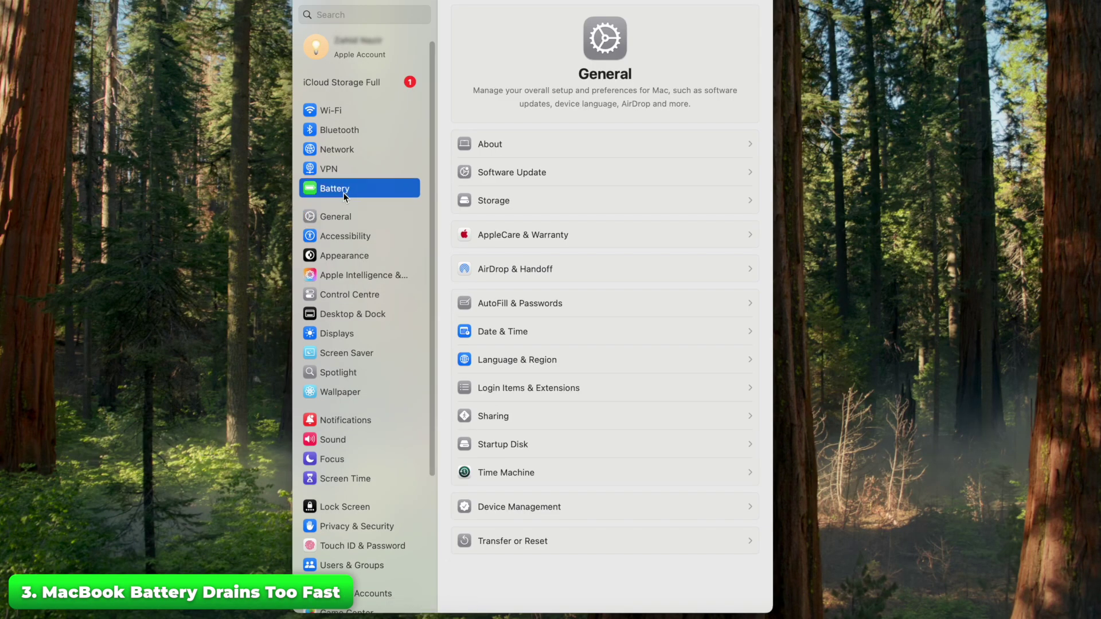
Set on-battery mode to Low Power; disallow Adobe Creative Cloud, app_usage_monitor, appusaged and Google LLC in the background
click(720, 115)
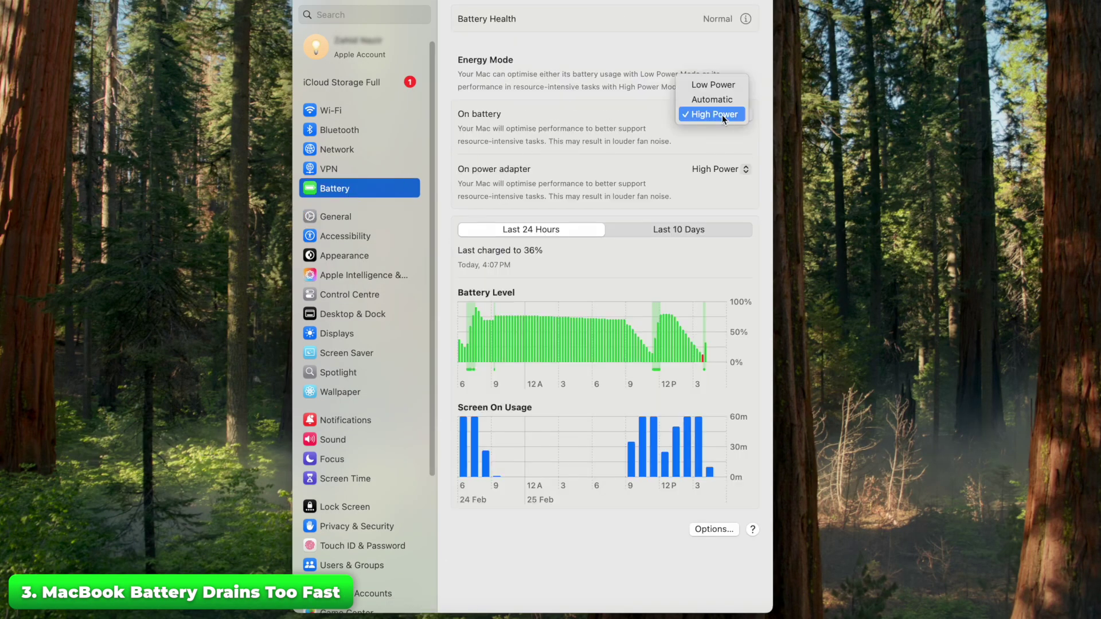
click(716, 84)
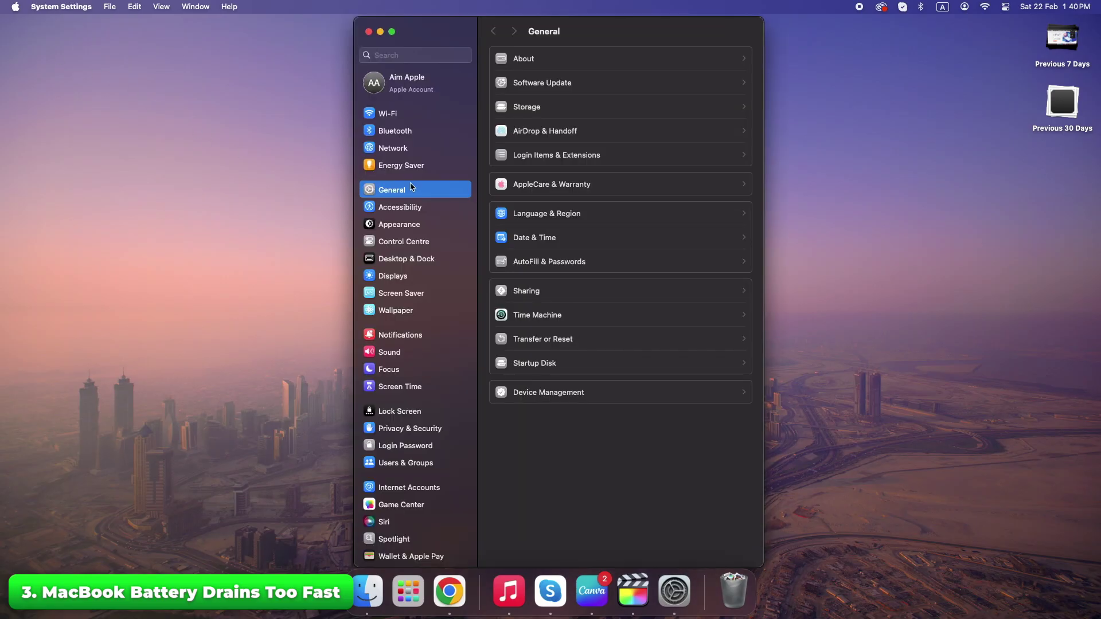
click(527, 162)
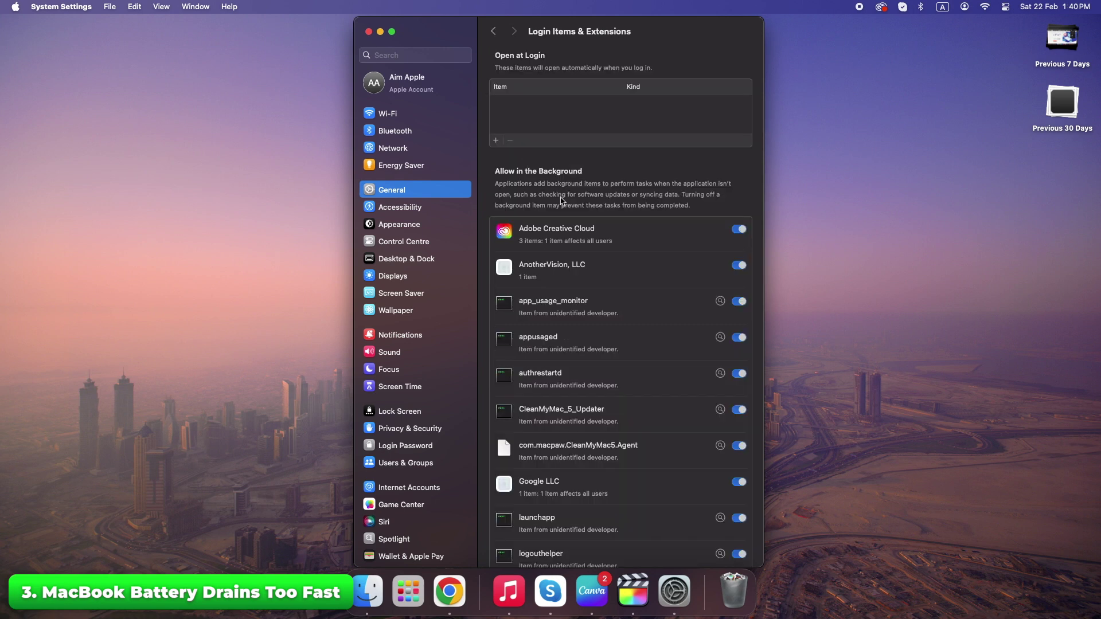
scroll(630, 189, down, 3)
click(738, 149)
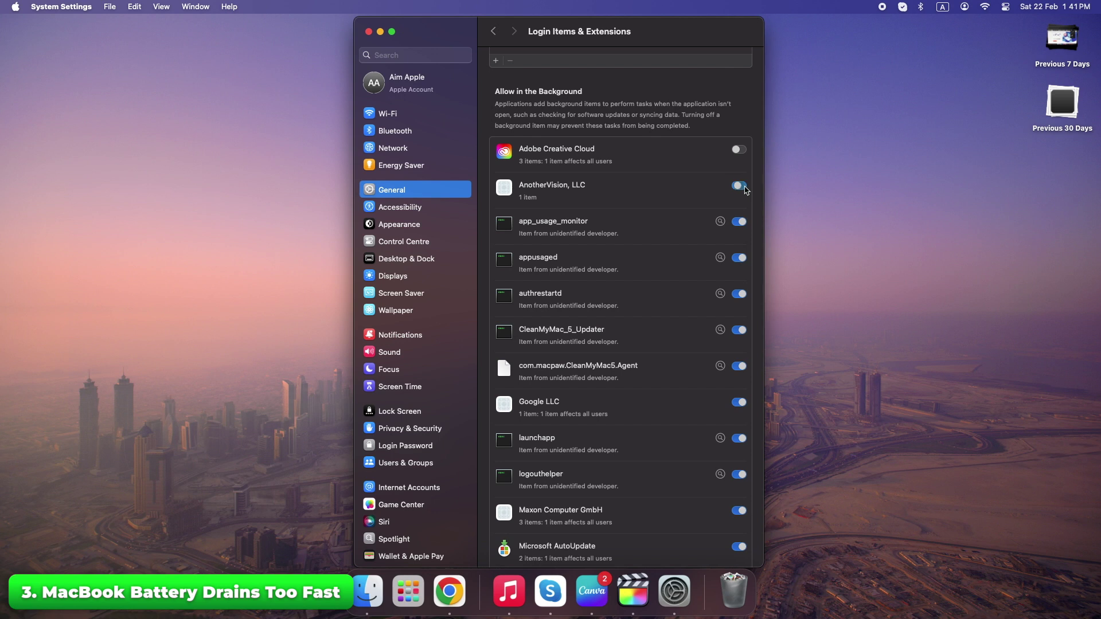
click(741, 224)
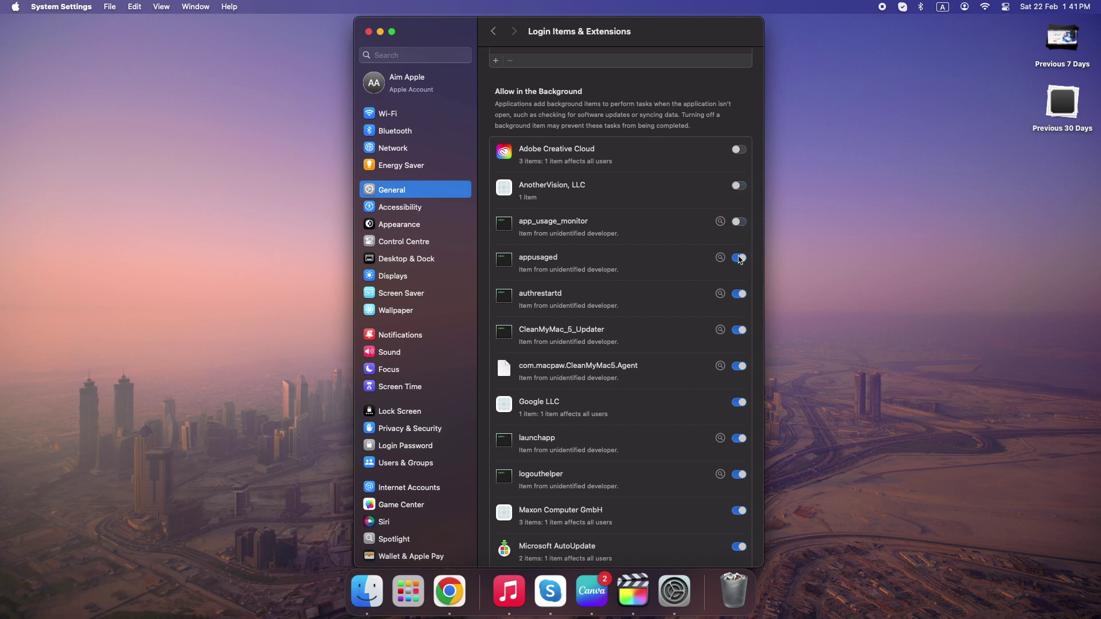
click(739, 258)
click(740, 402)
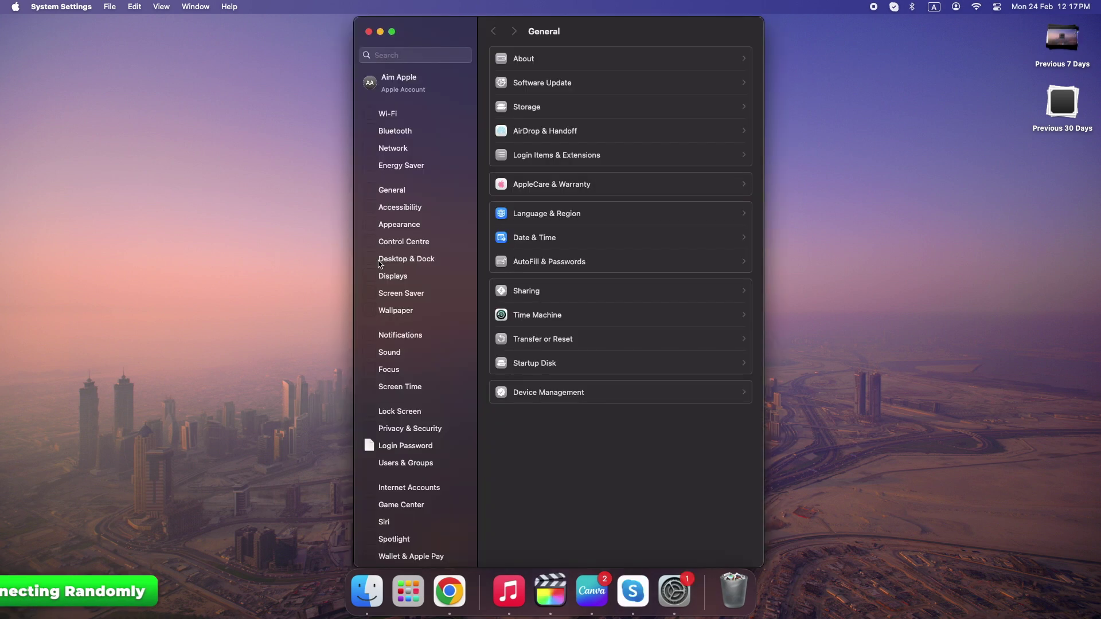
In Wi-Fi's advanced settings, forget the 1st Floor network and one other saved network
click(390, 155)
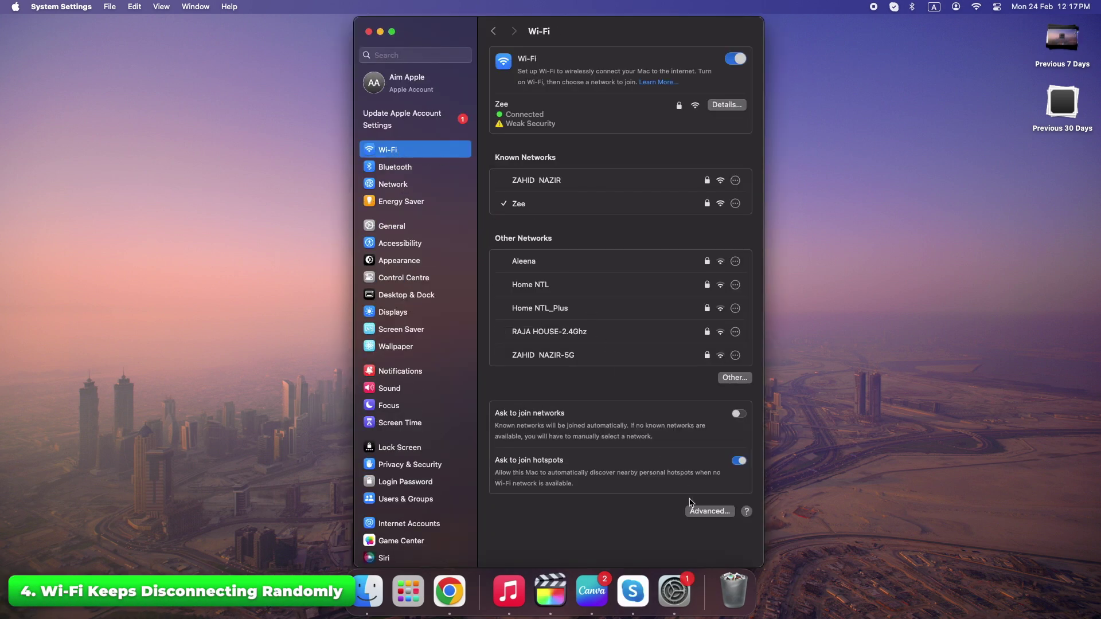
click(704, 513)
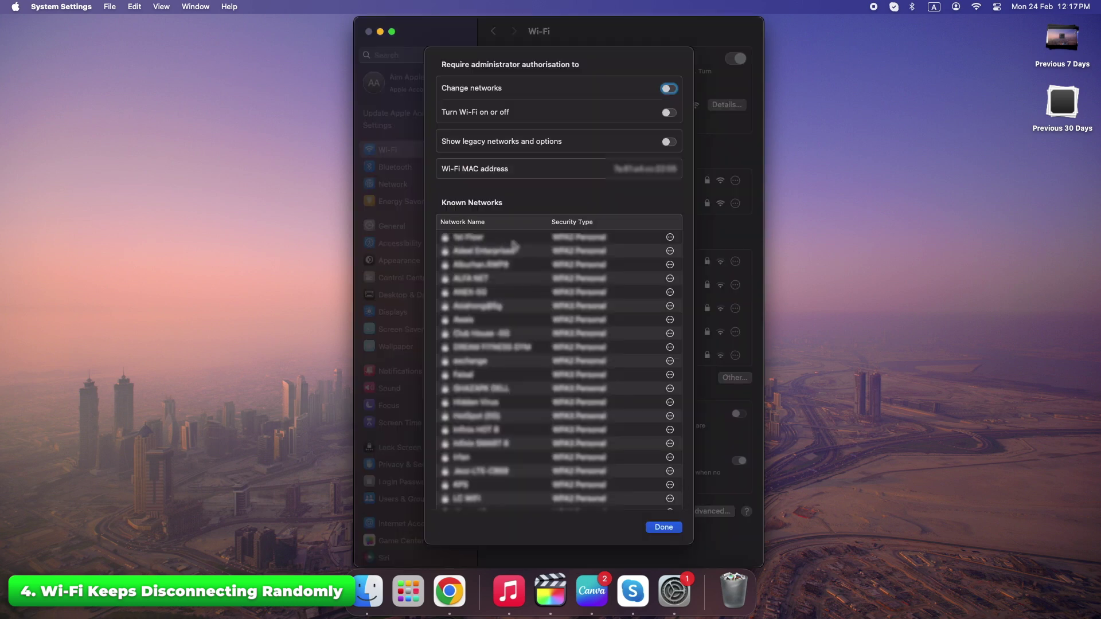
click(669, 237)
click(609, 272)
click(605, 351)
click(669, 237)
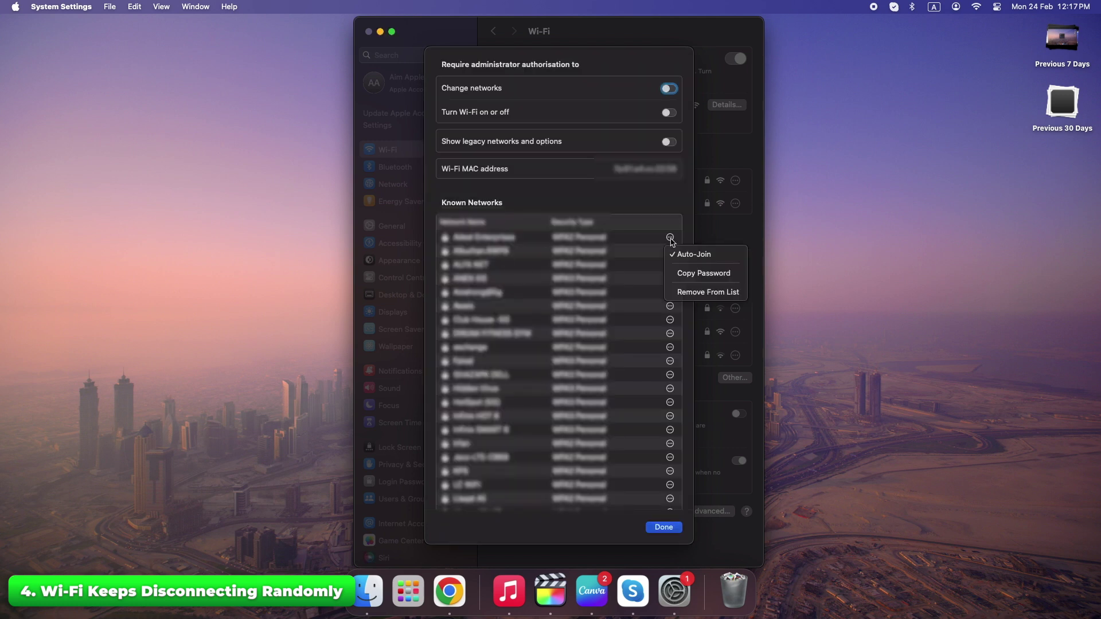
click(694, 293)
click(606, 353)
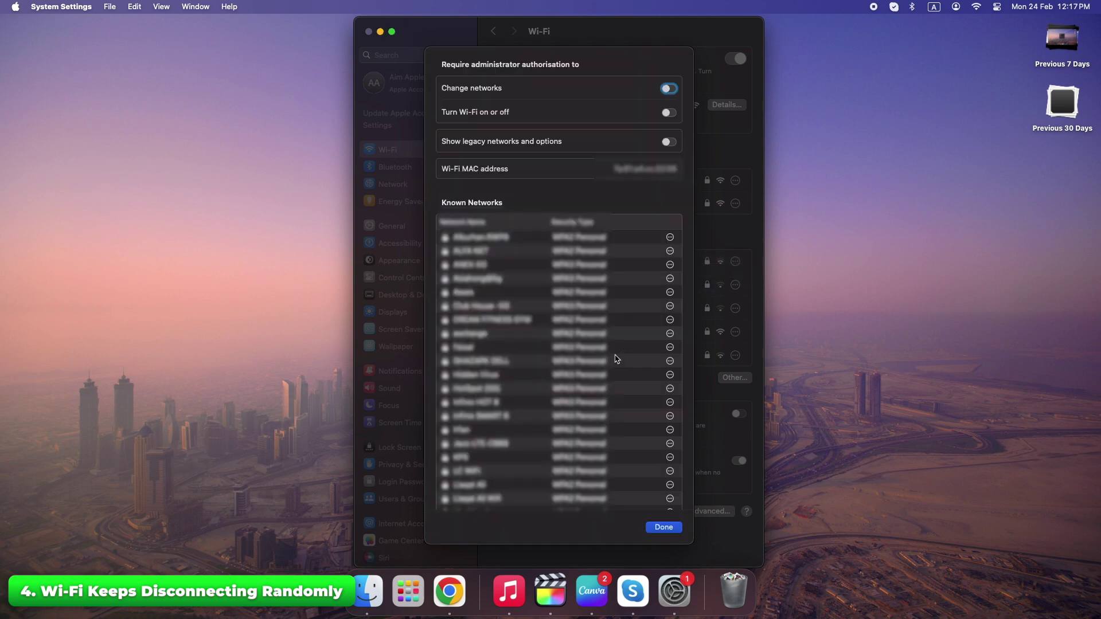
click(664, 527)
key(super+space)
Launch Terminal, enter sudo ifconfig en0 down && sudo ifconfig en0 up, and close the window
text(termi)
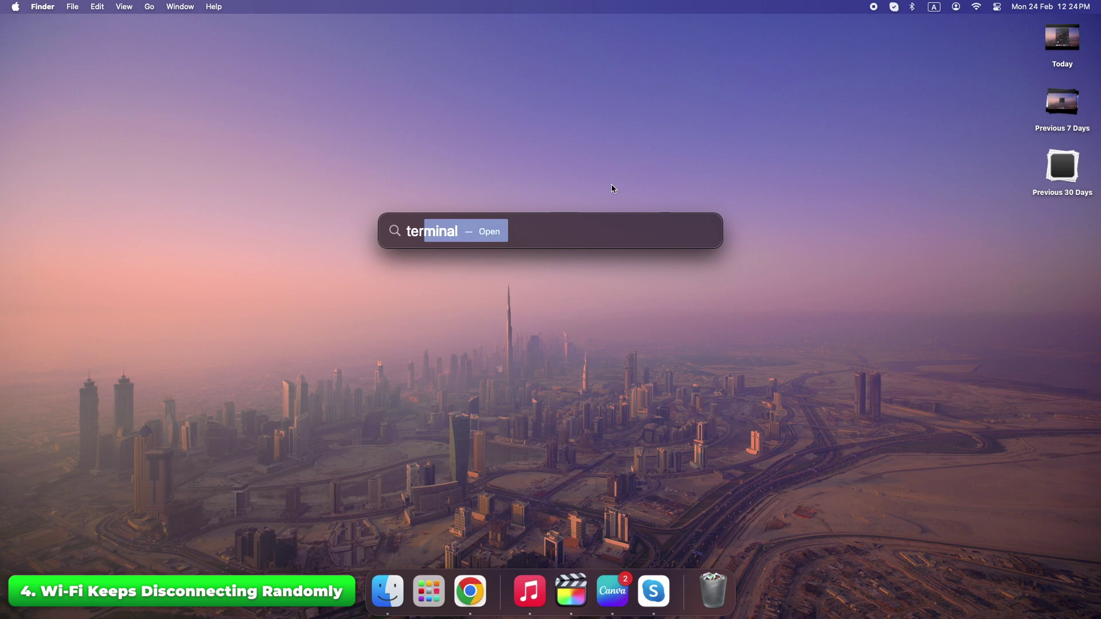
key(Return)
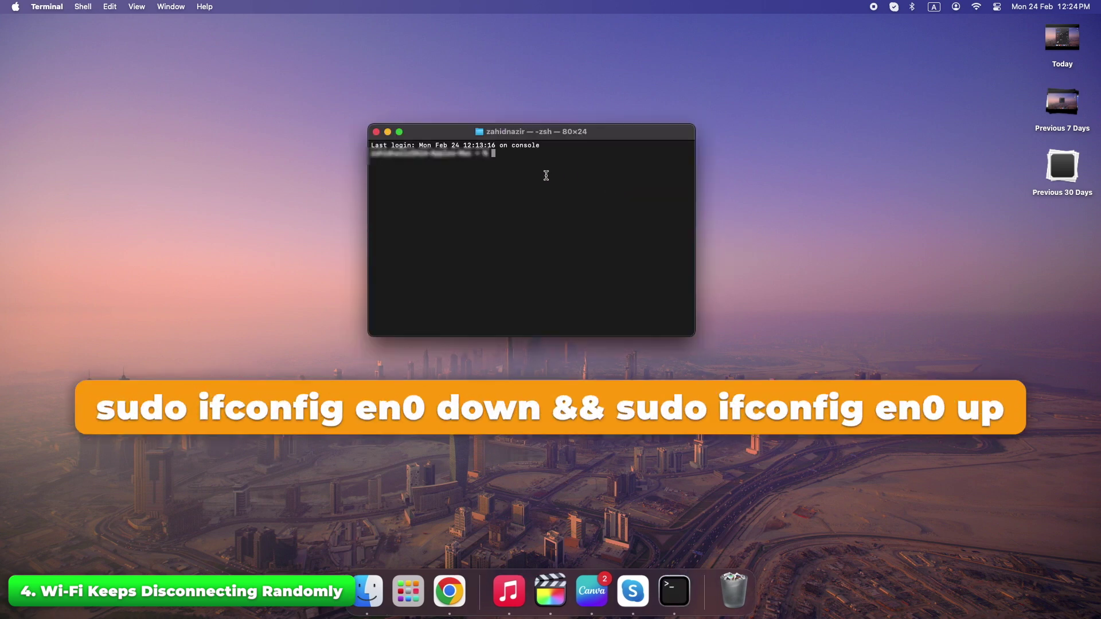
text(sudo ifconfig en0 down && sudo ifconfig en0 up)
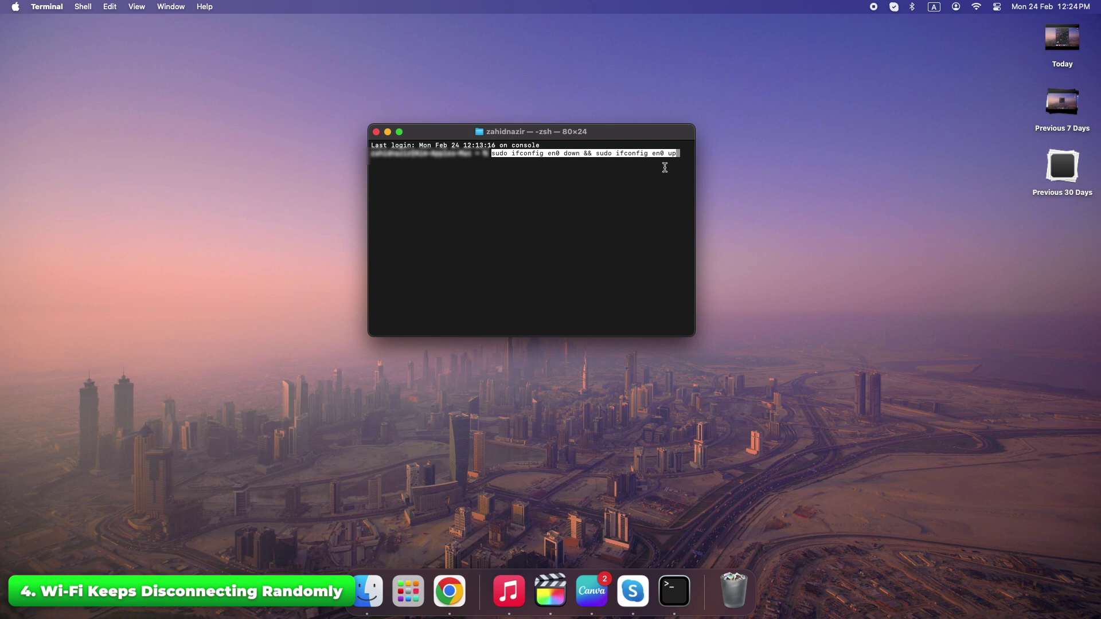
click(376, 132)
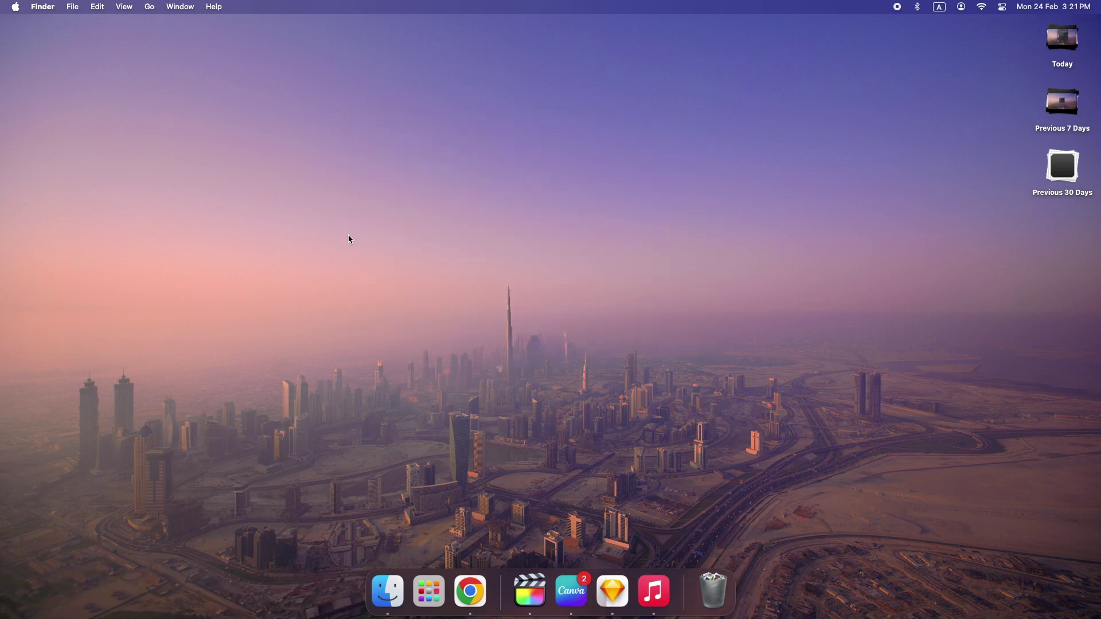
Empty the Bin permanently from System Settings' General > Storage page and close the Bin details
click(11, 8)
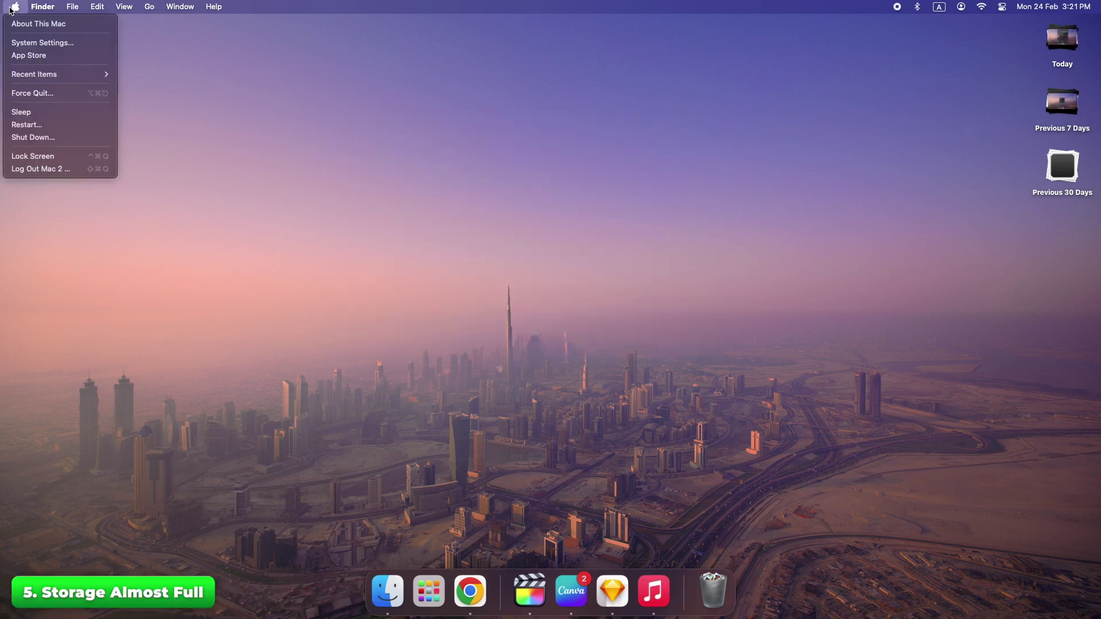
click(31, 44)
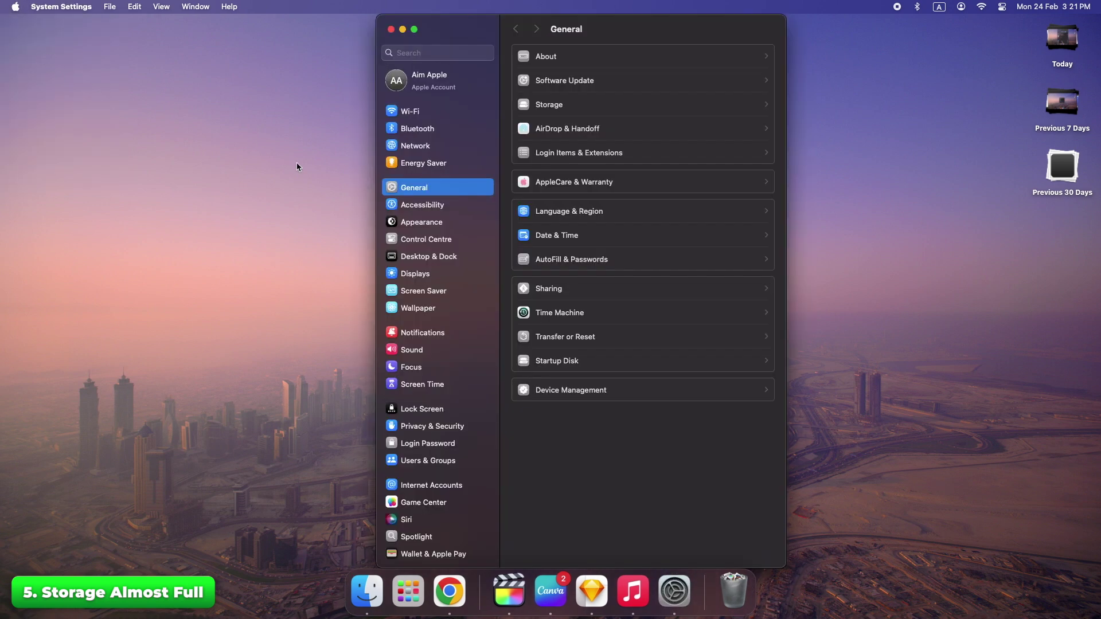
click(566, 105)
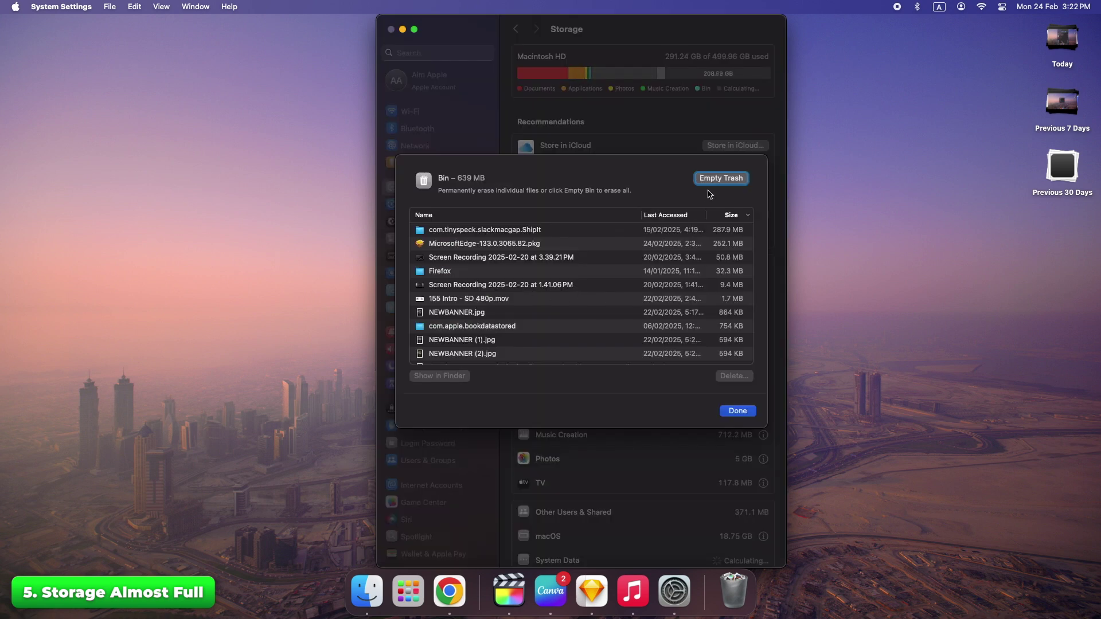
click(712, 184)
click(619, 350)
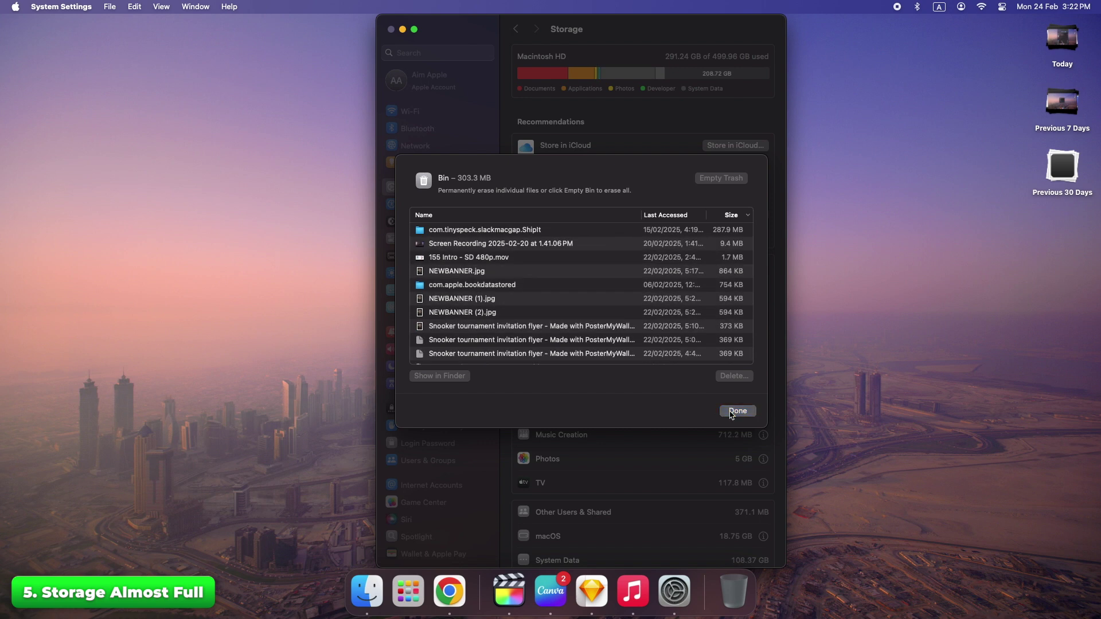
click(737, 410)
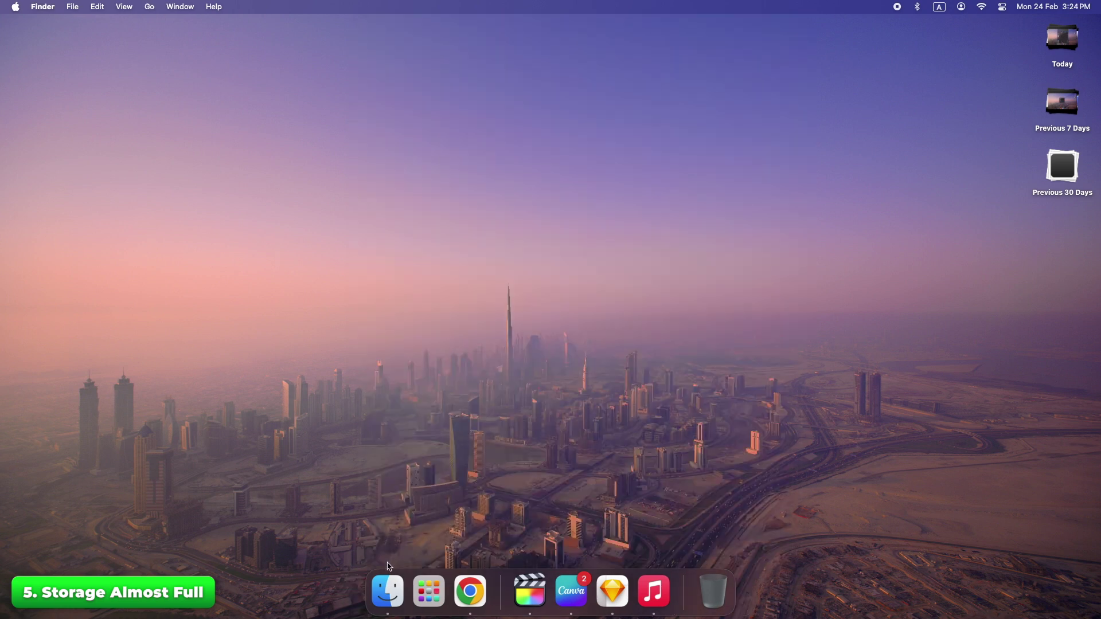
Move the ProApps folder in /Library/Application Support/ to the Bin, authorising with the admin password
click(389, 581)
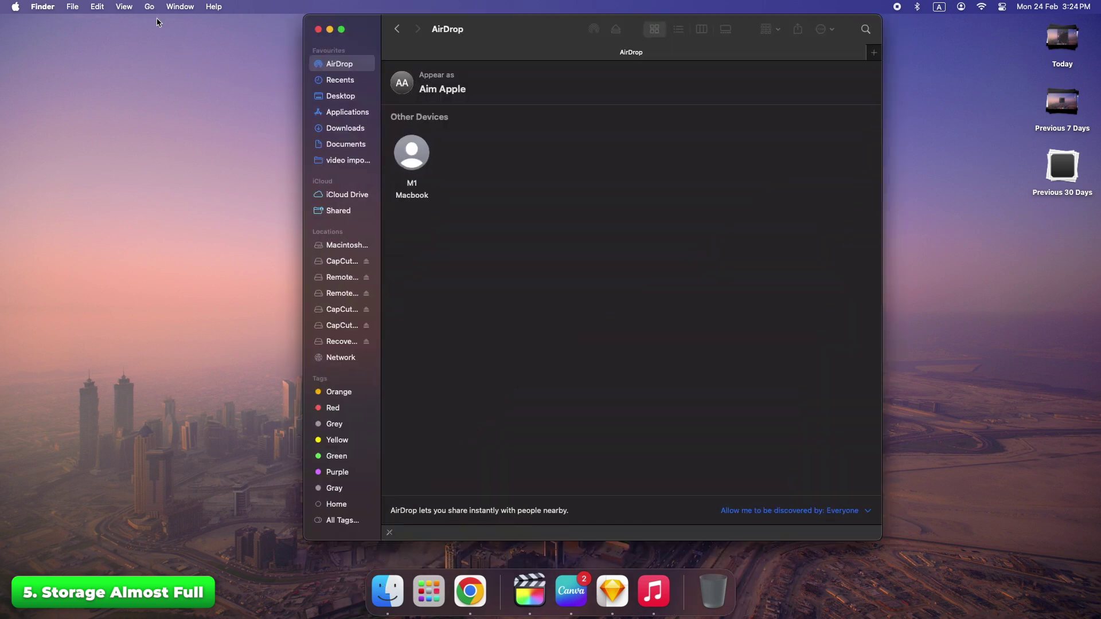
click(150, 6)
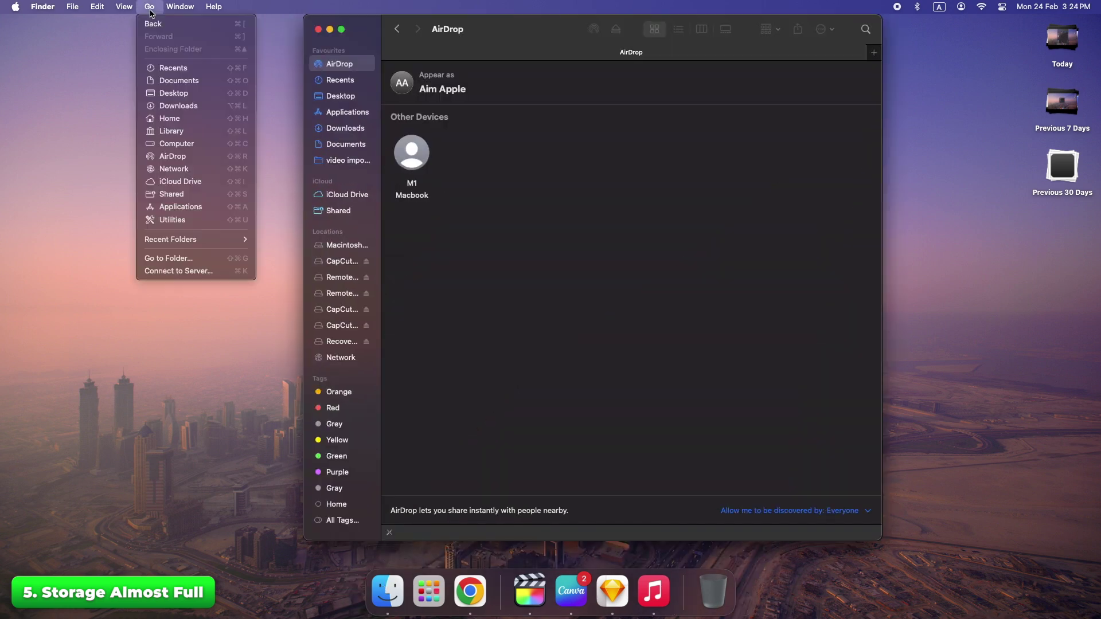
click(183, 258)
text(/Library/Application Support/)
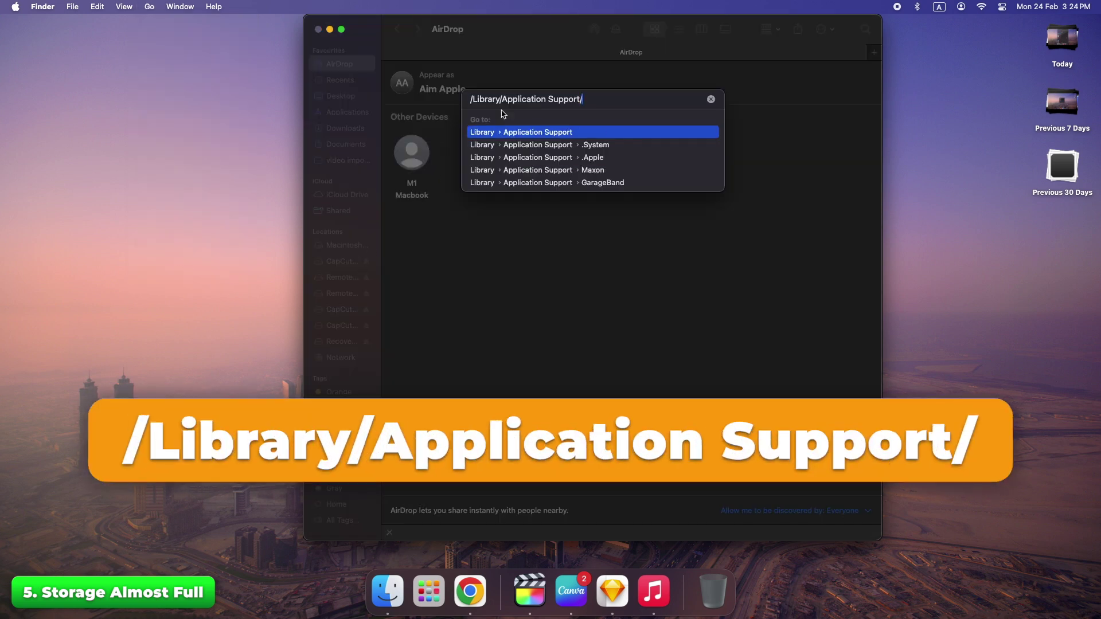
key(Return)
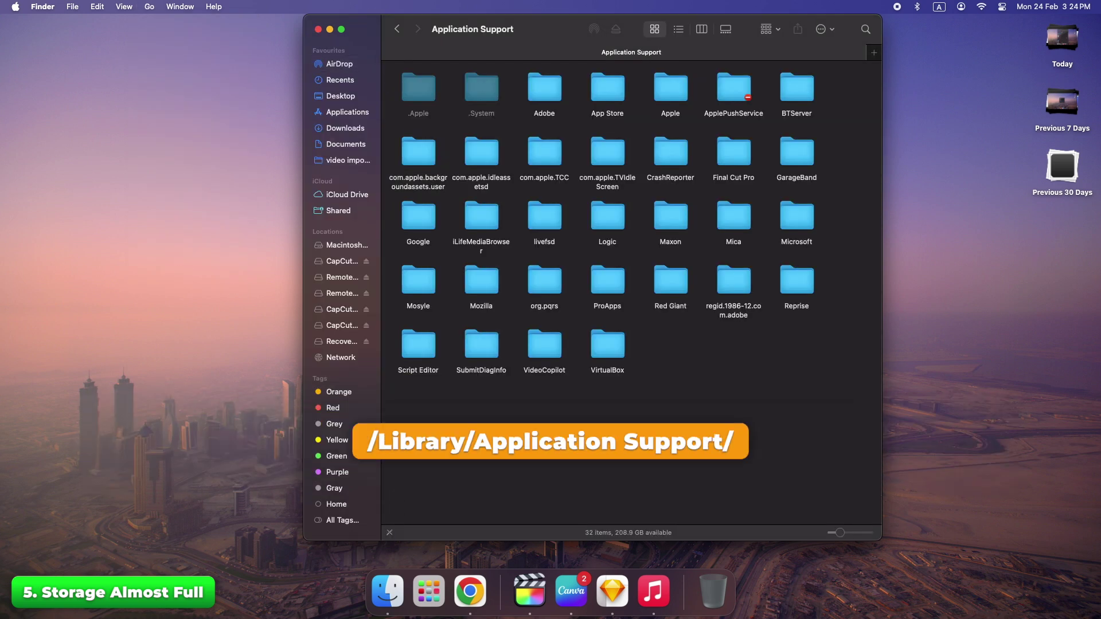
right_click(617, 284)
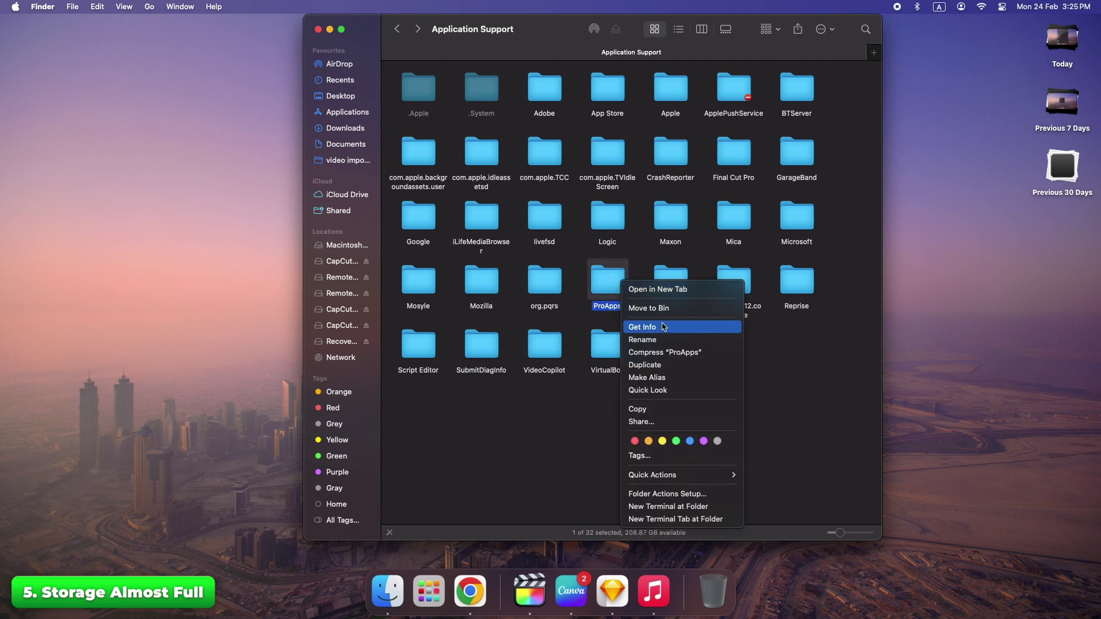
click(660, 309)
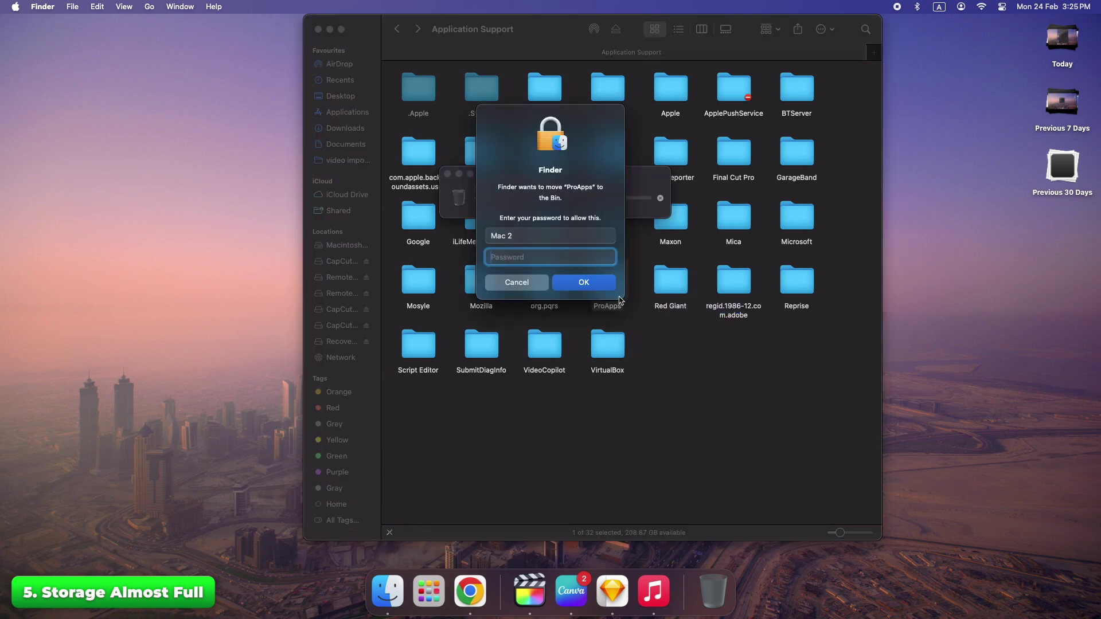
text(********)
key(Return)
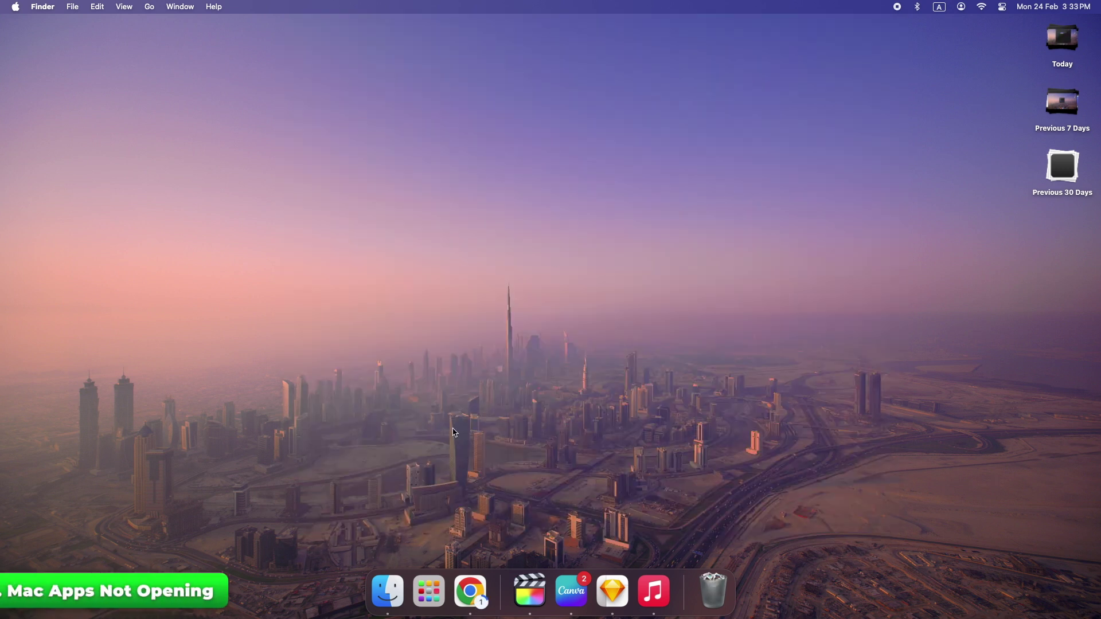
Mount the Wondershare Recoverit disk image from the Downloads folder
click(386, 590)
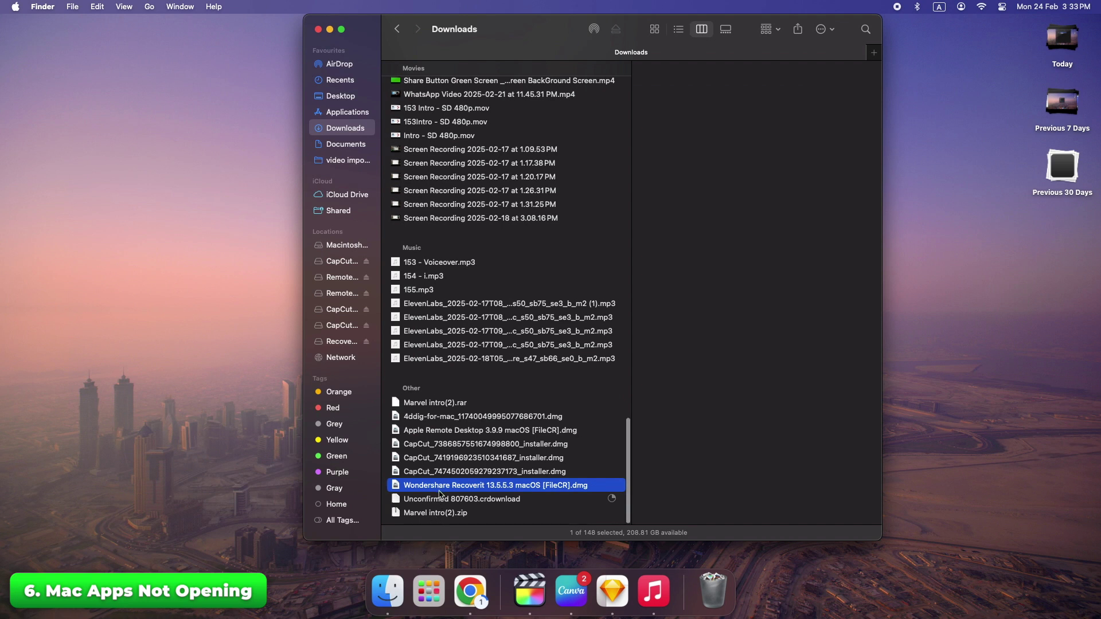
double_click(439, 485)
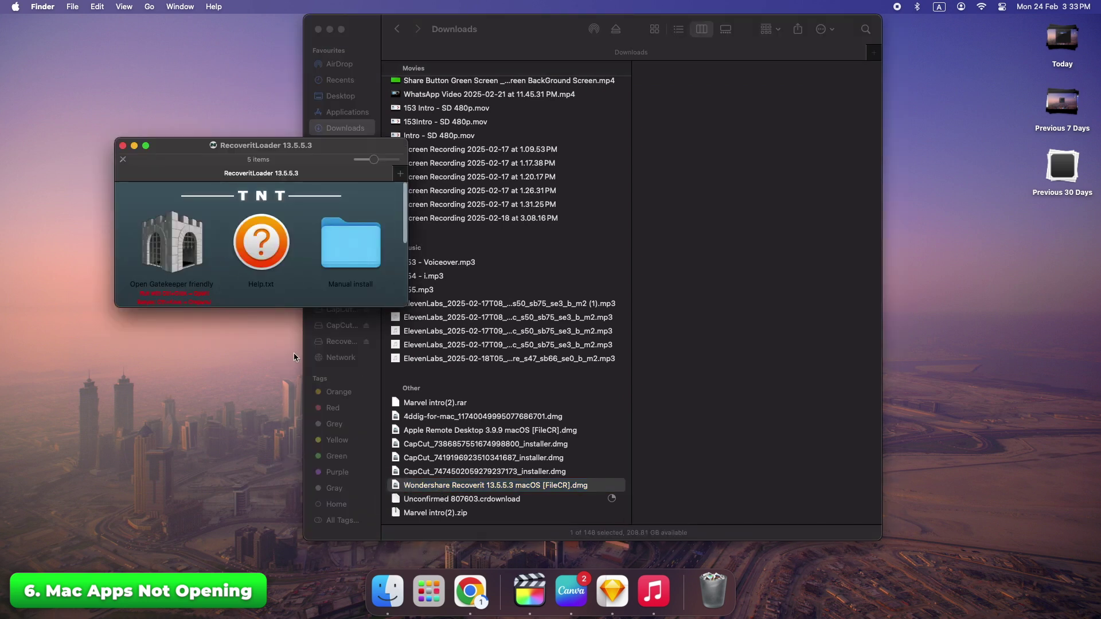
click(424, 590)
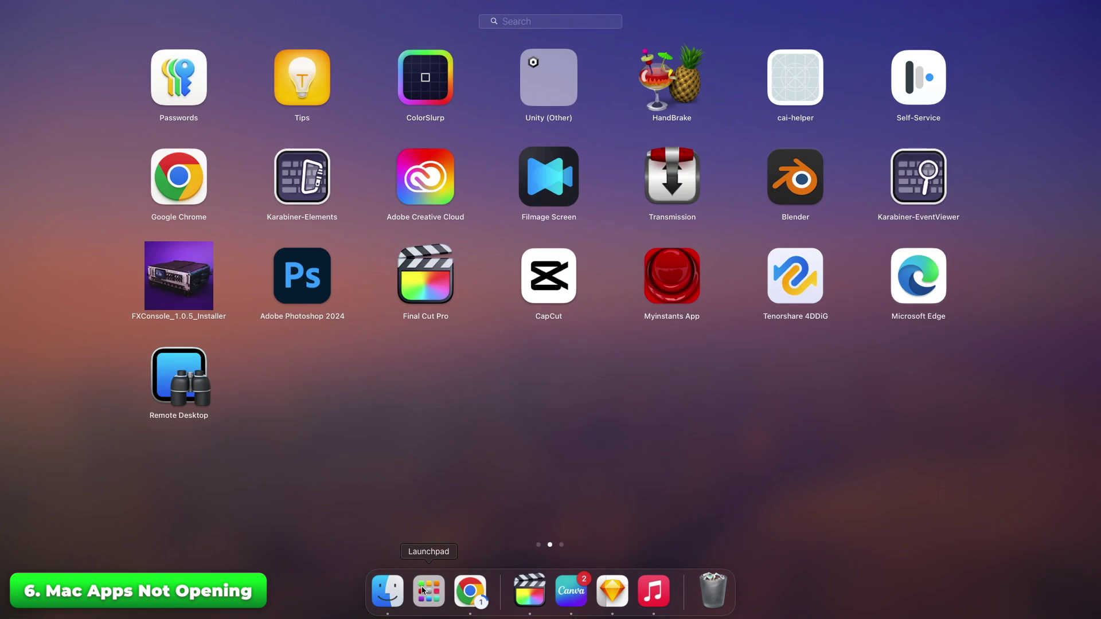
Search Launchpad for 'set' and launch System Settings to view Privacy & Security's Polyline.plugin notice
text(set)
key(Return)
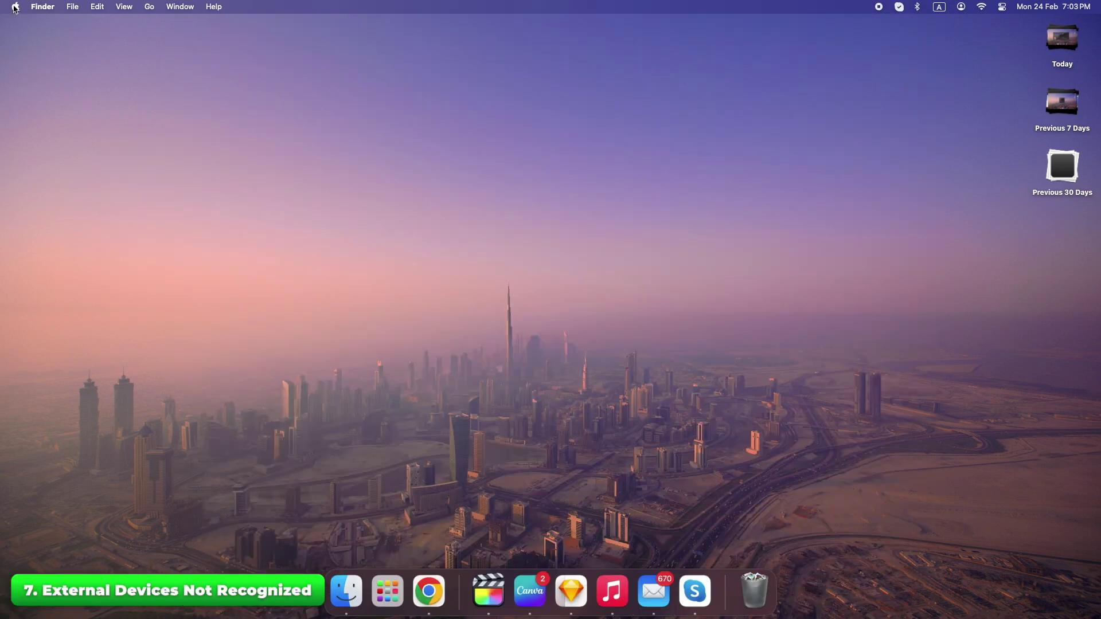
Open the System Report from General > About, view the USB device tree, then start restarting the Mac
click(14, 8)
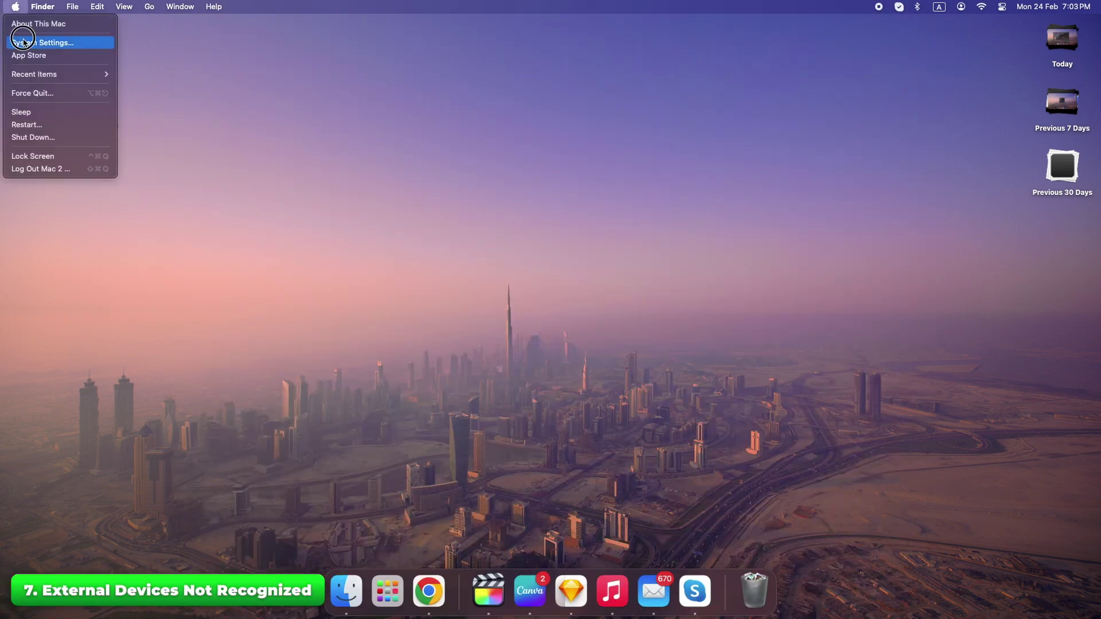
click(40, 41)
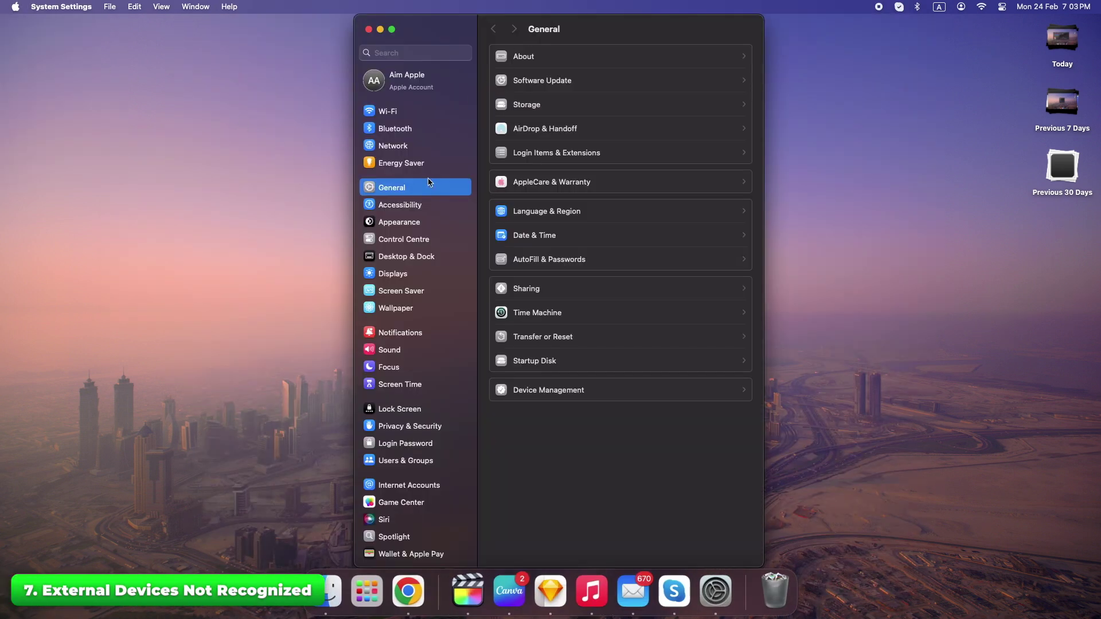
click(541, 57)
click(604, 512)
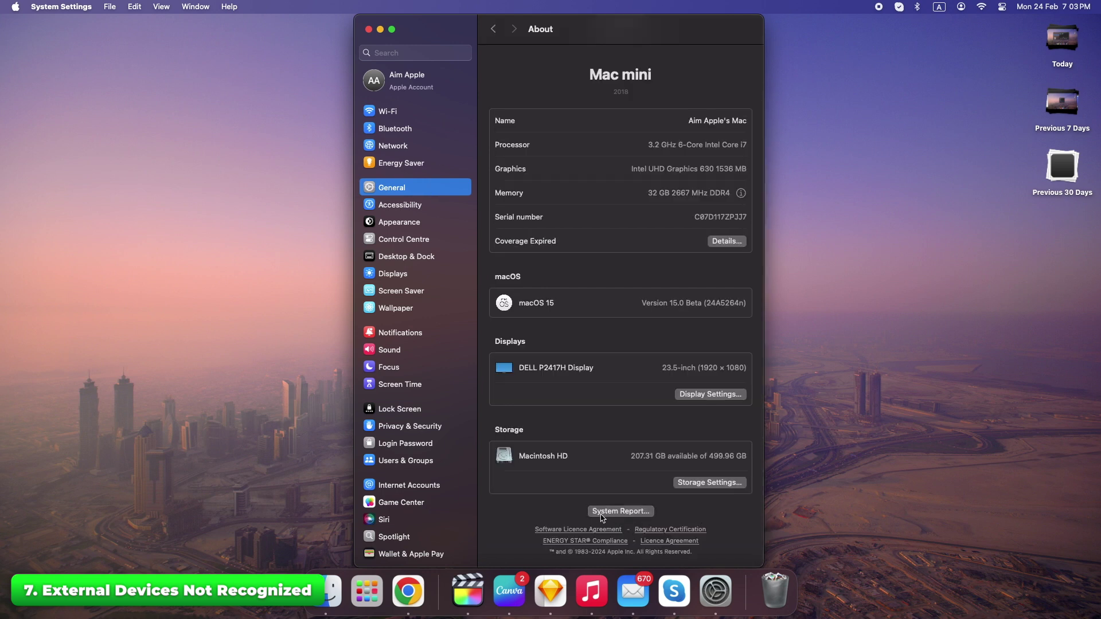
click(285, 347)
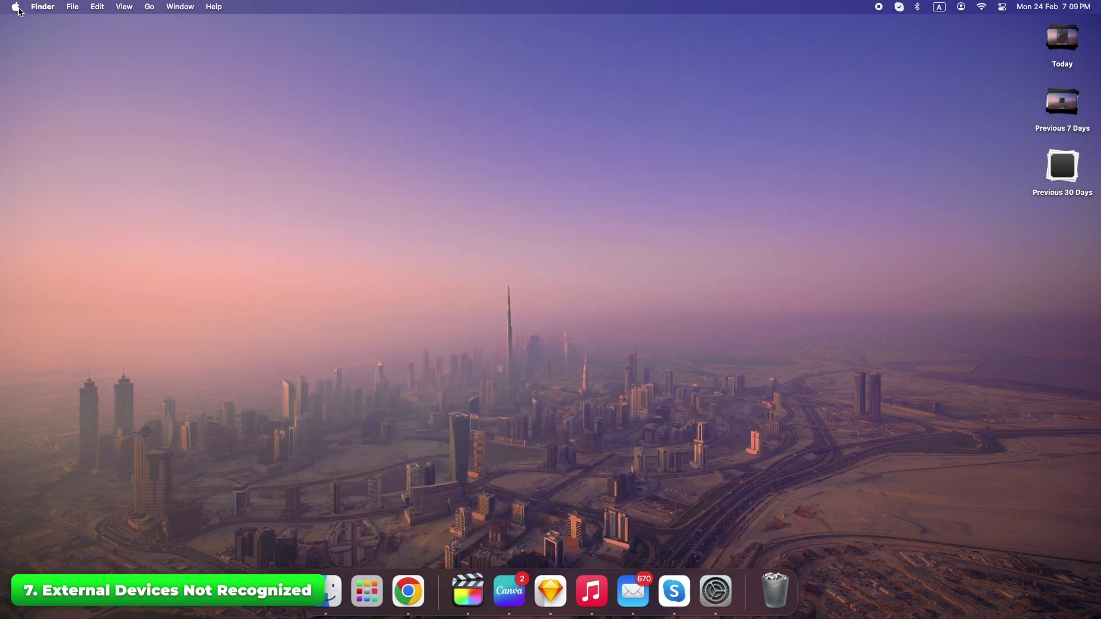
click(15, 7)
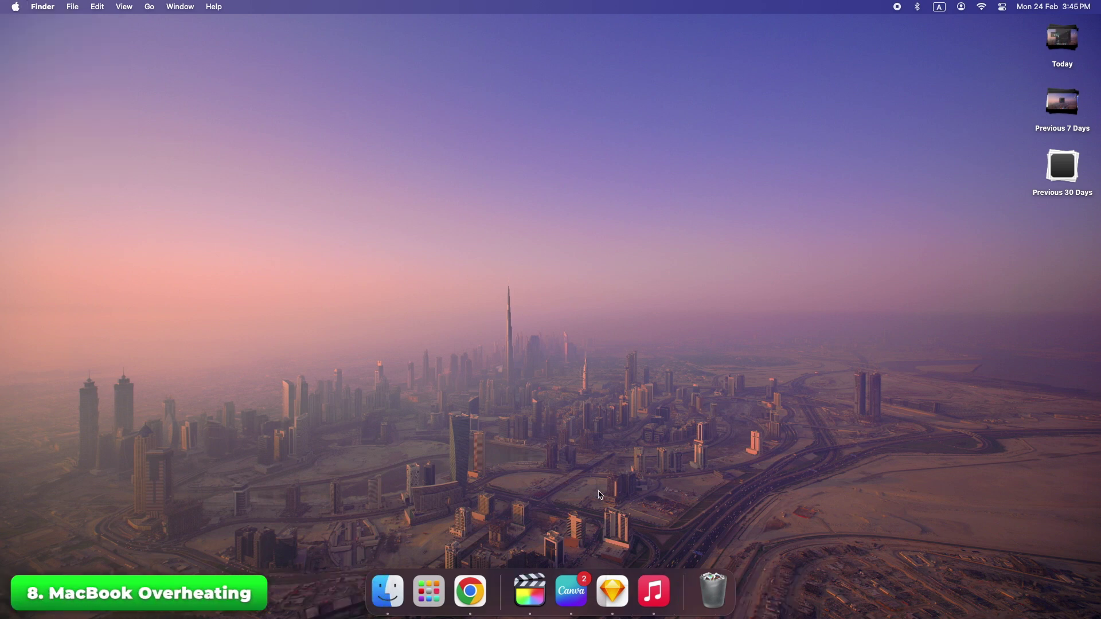
Launch Activity Monitor via 'act', inspect screencapture's CPU and memory, then show App Store Updates
click(429, 594)
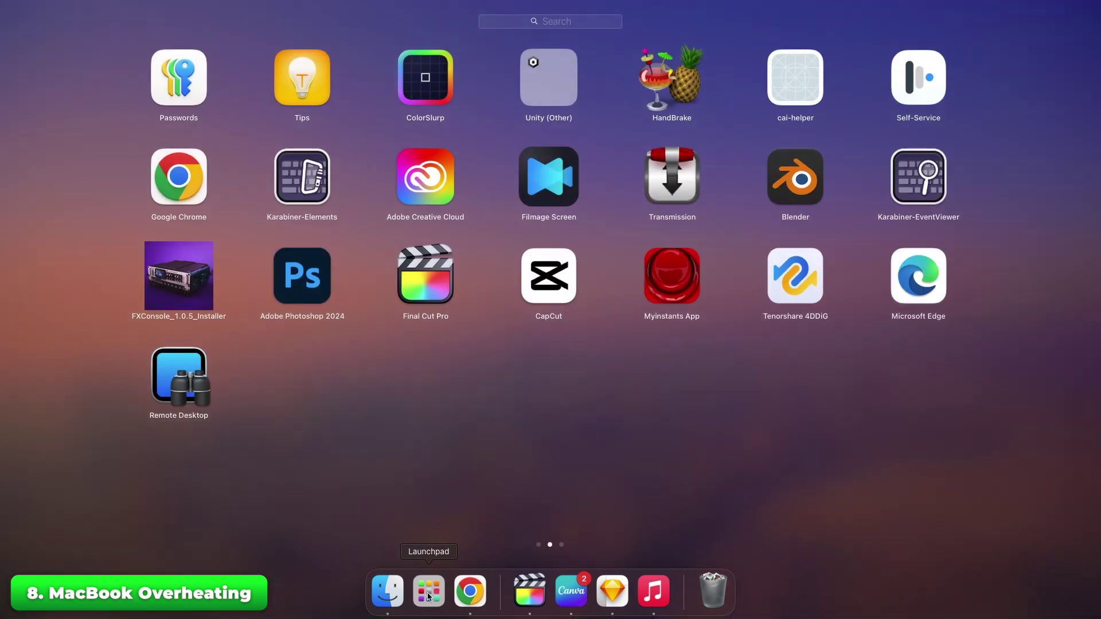
text(act)
key(Return)
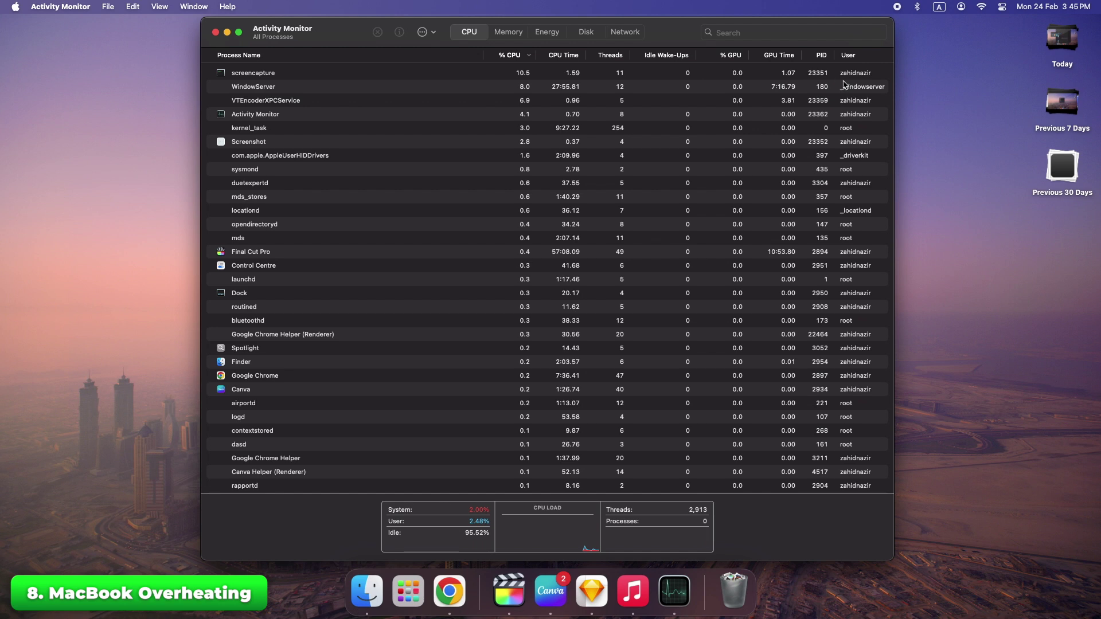
double_click(337, 73)
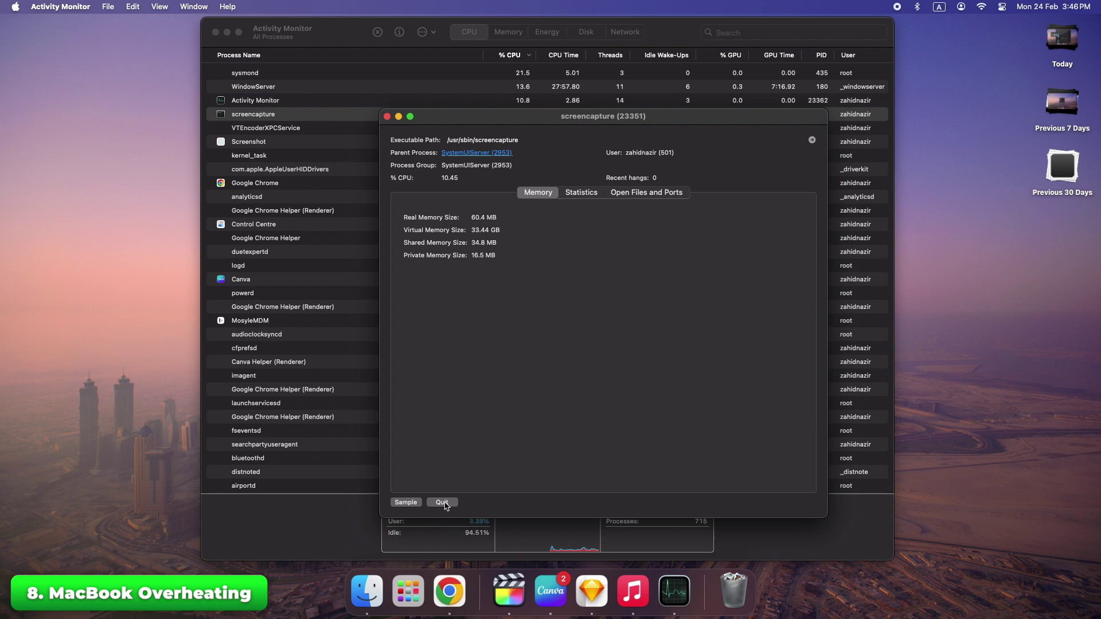
click(388, 117)
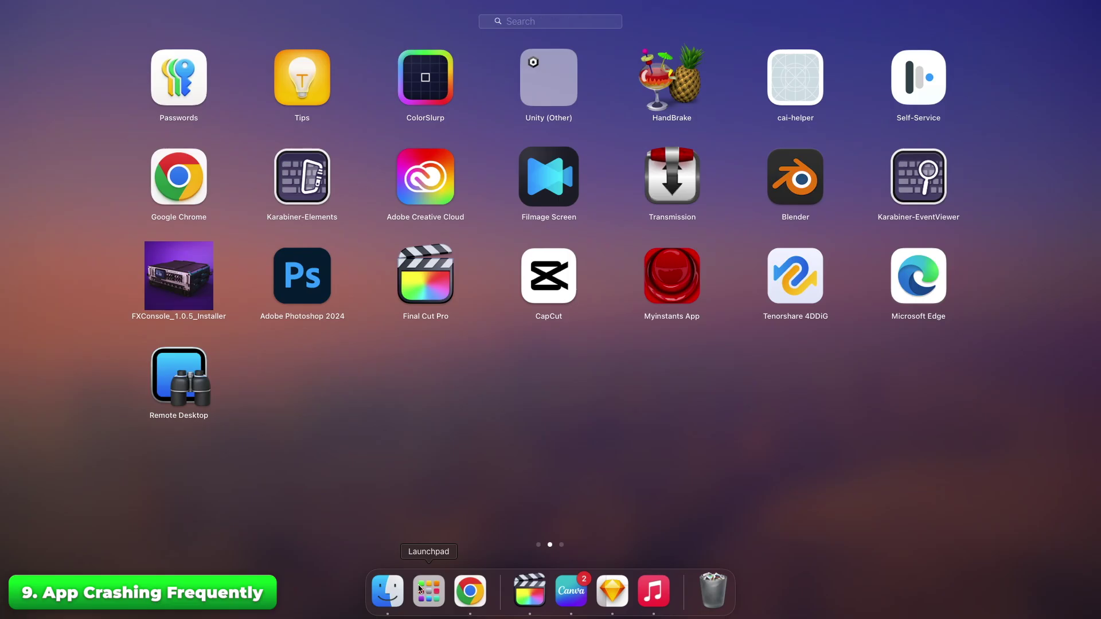
text(app)
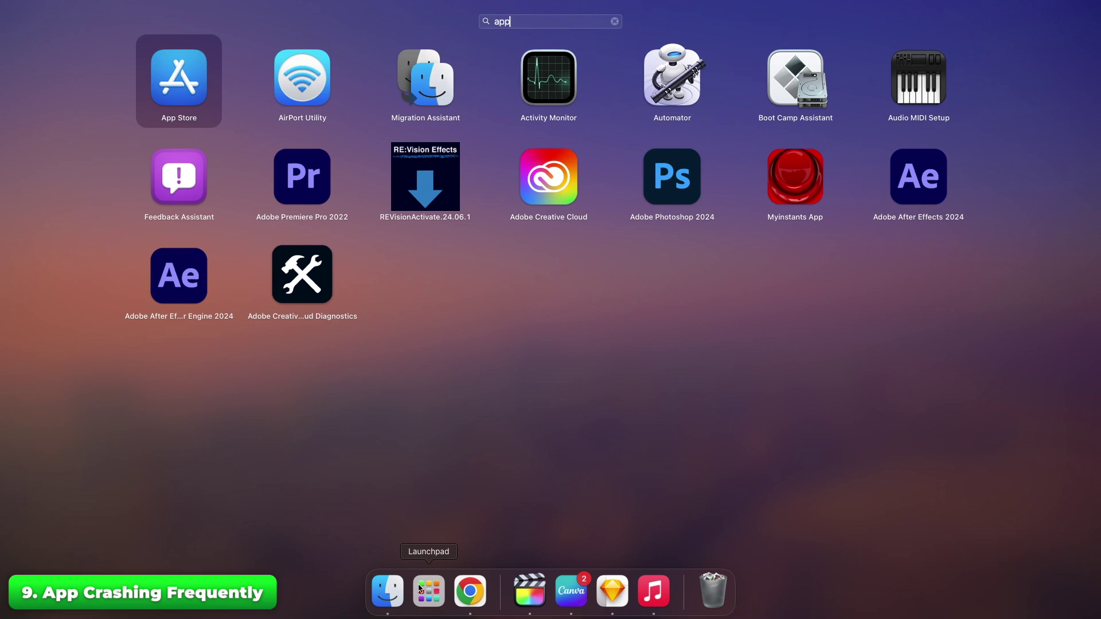
key(Return)
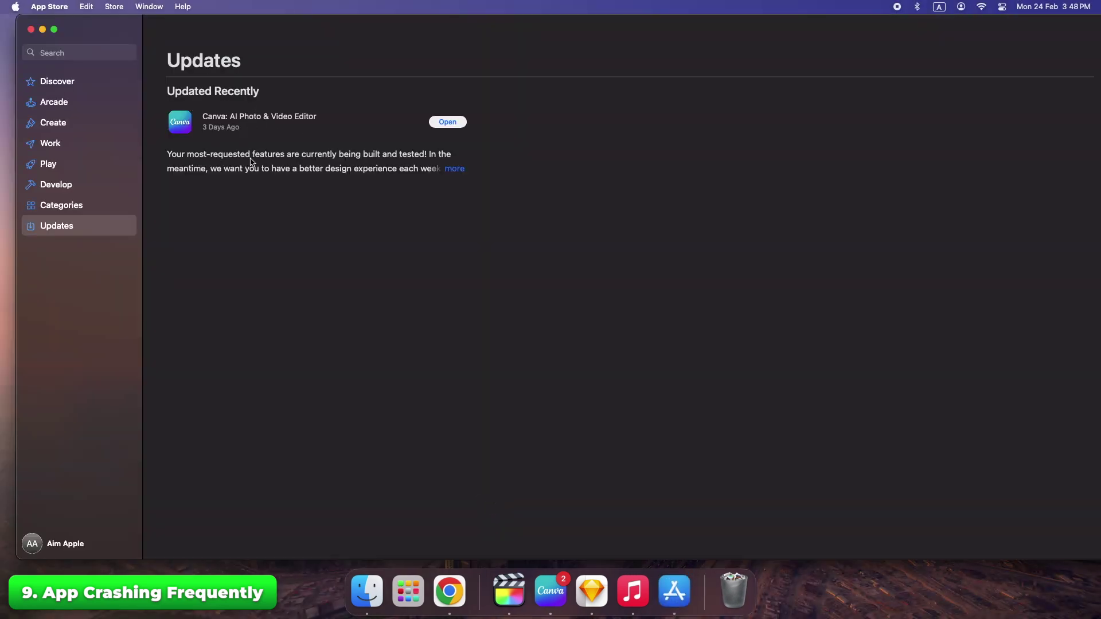
Expand the Canva update notes, then start a Software Update check in System Settings General
click(451, 170)
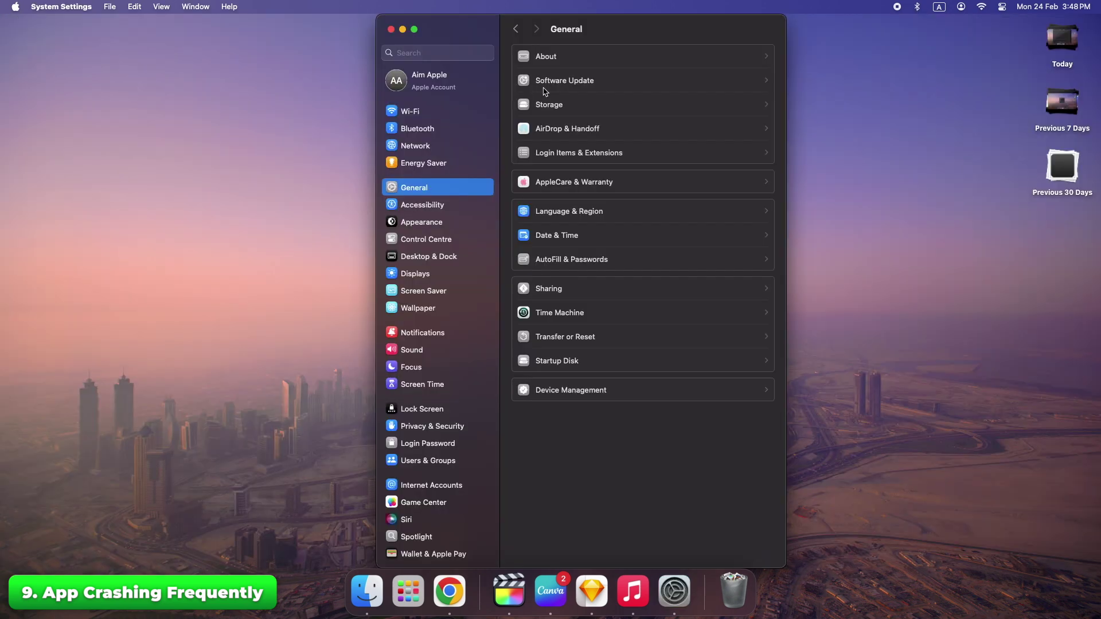
click(552, 84)
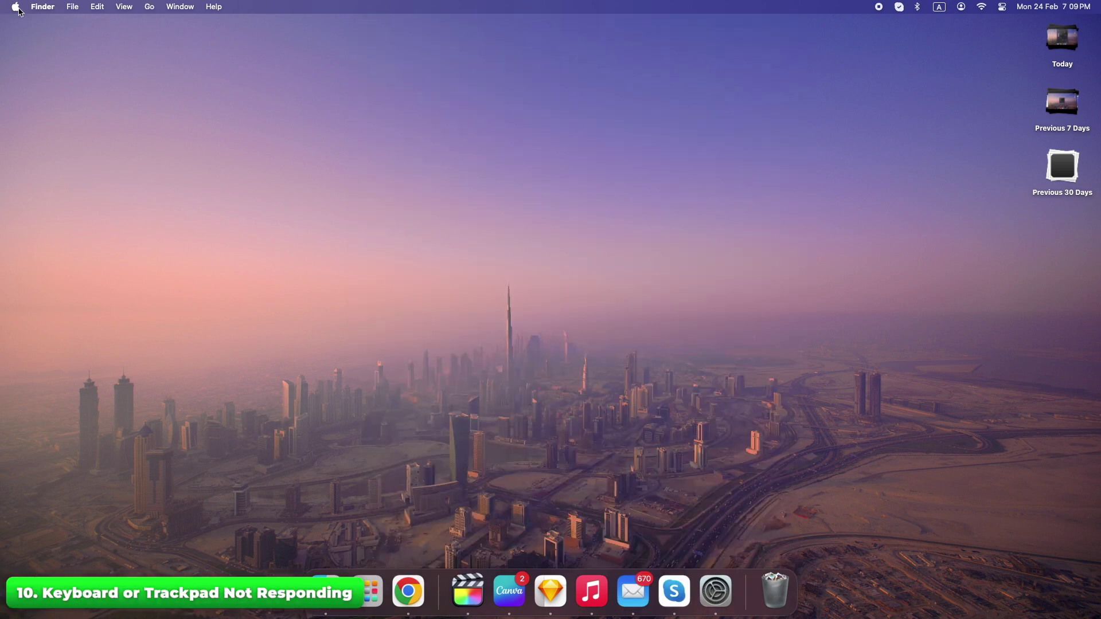
click(15, 7)
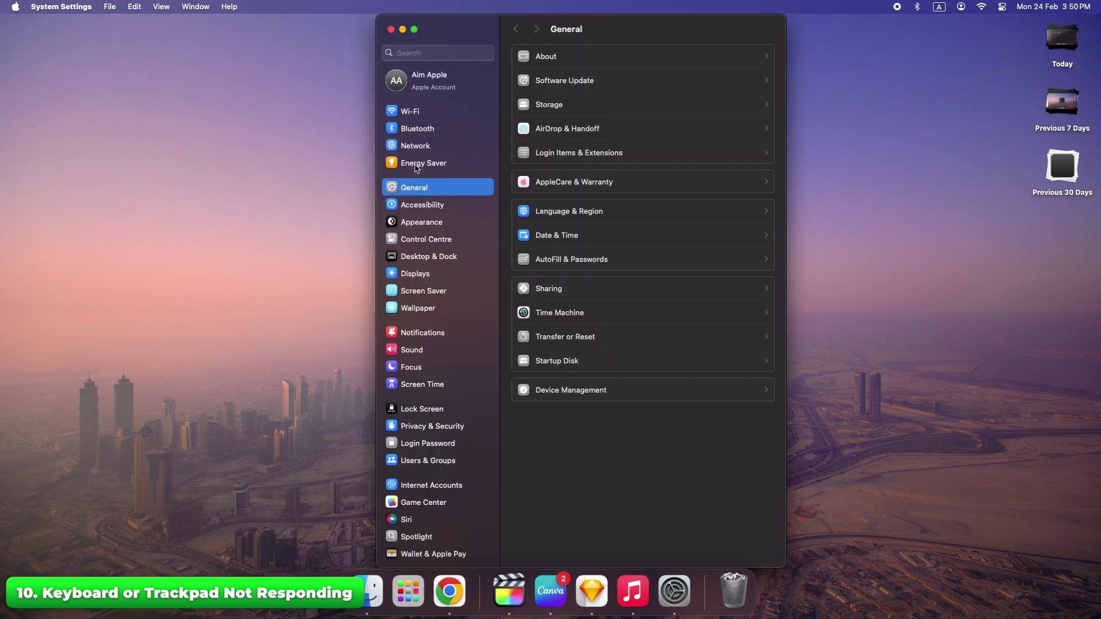
Open Bluetooth settings and check whether Keyboard K480 and Admin's Keyboard are connected
click(421, 130)
mouse_move(562, 224)
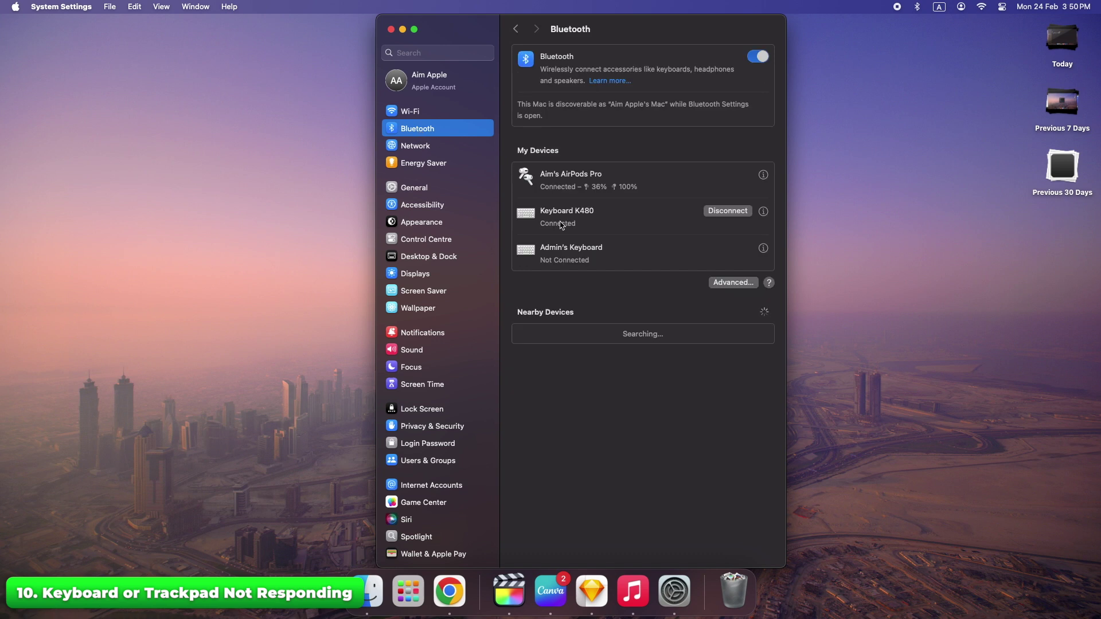
mouse_move(575, 255)
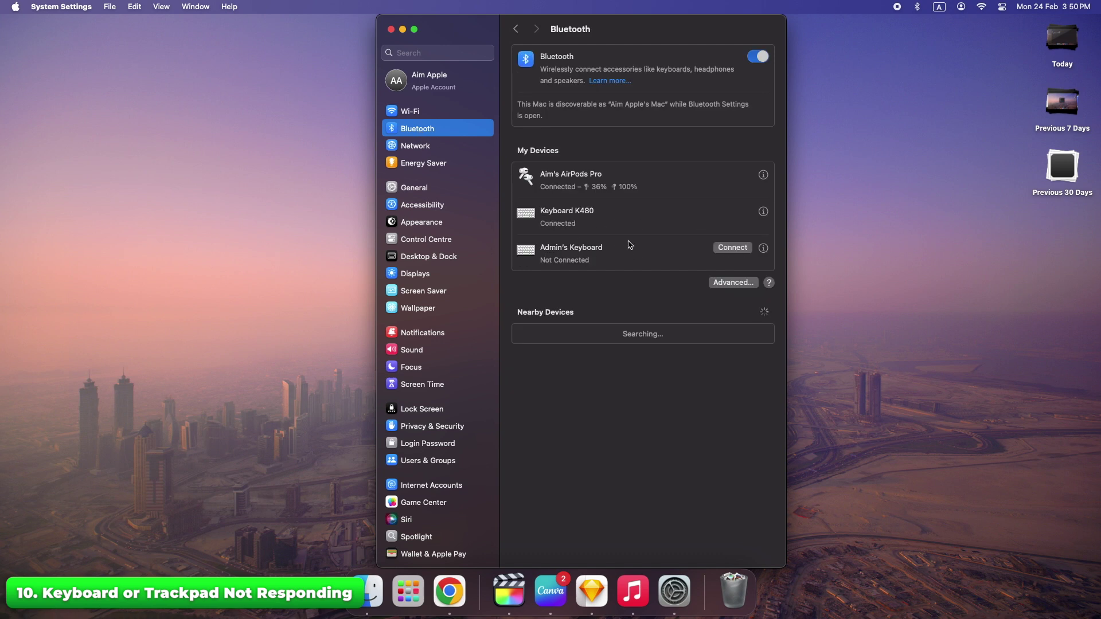
mouse_move(677, 226)
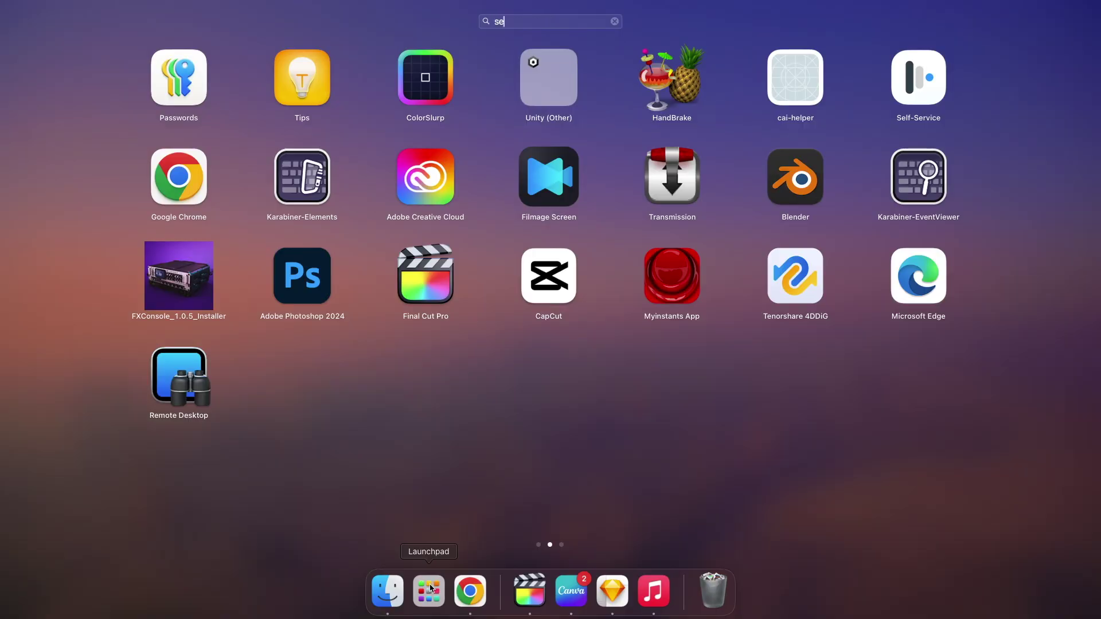
Launch System Settings from a Launchpad search for 'ett' and go to its Siri settings
text(ett)
key(Return)
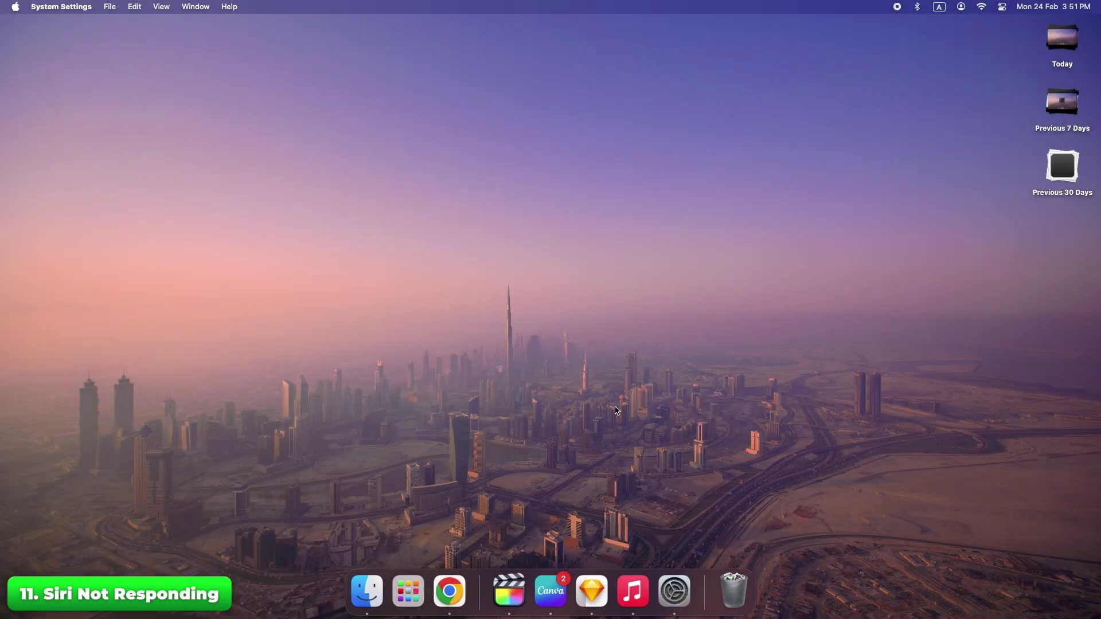
scroll(451, 315, down, 3)
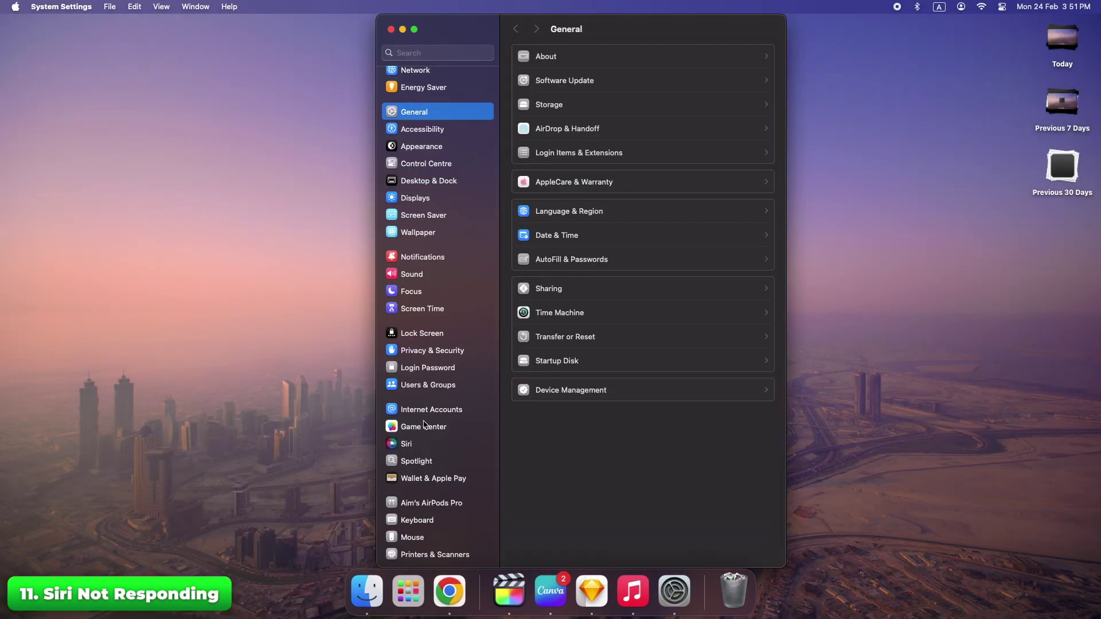
click(407, 444)
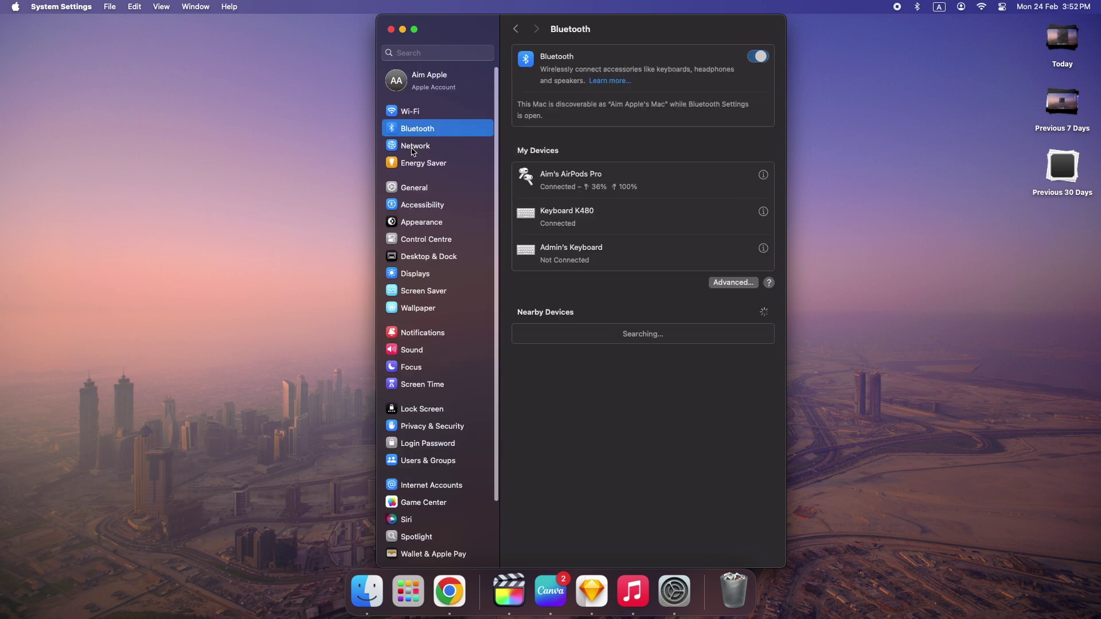
Restart Bluetooth by switching it off, confirming Turn Off, and switching it back on
click(753, 60)
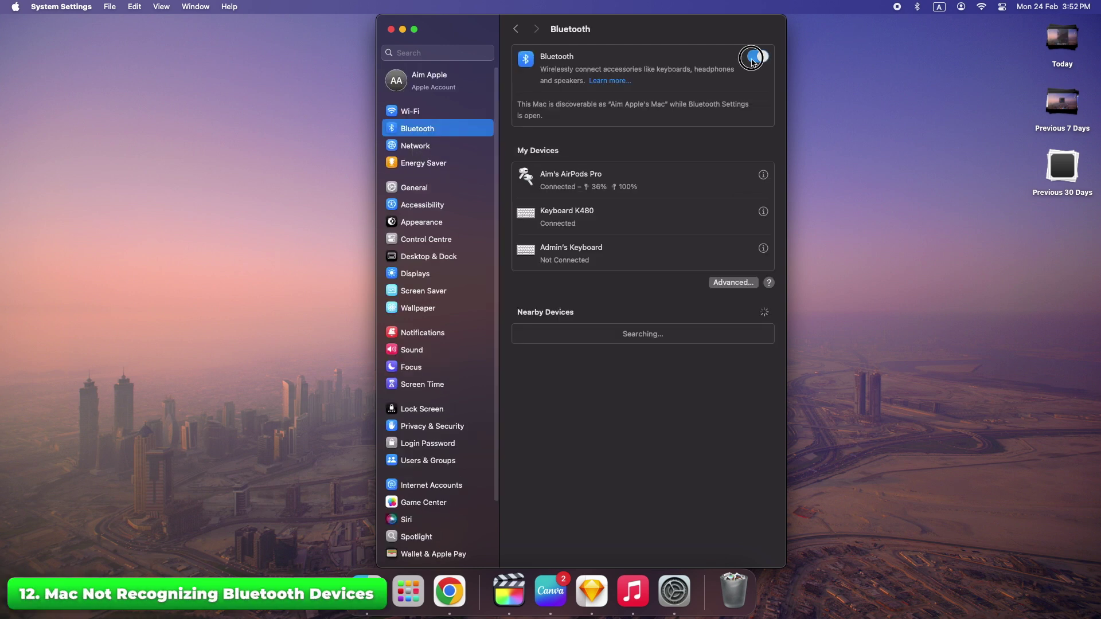
click(615, 352)
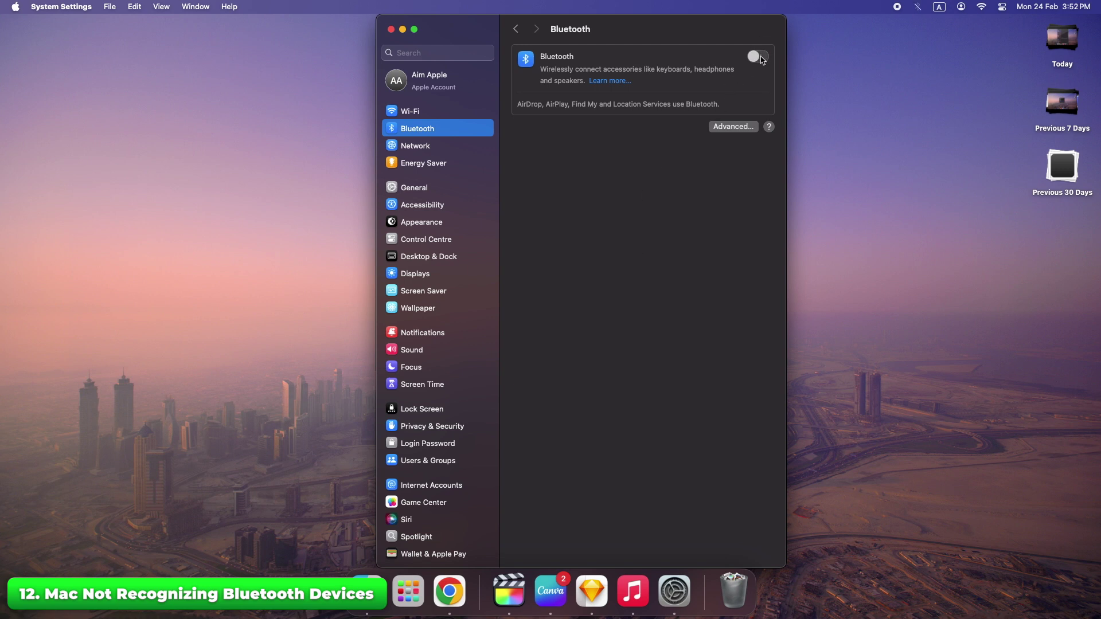
click(759, 60)
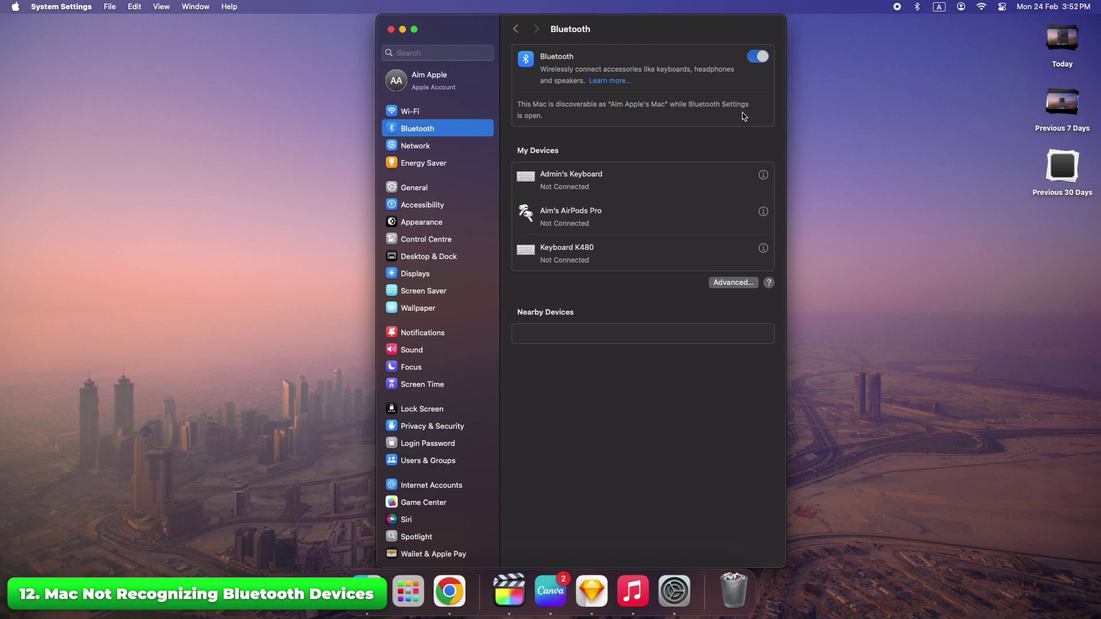
Forget Admin's Keyboard, leaving only AirPods Pro and Keyboard K480 paired
click(763, 176)
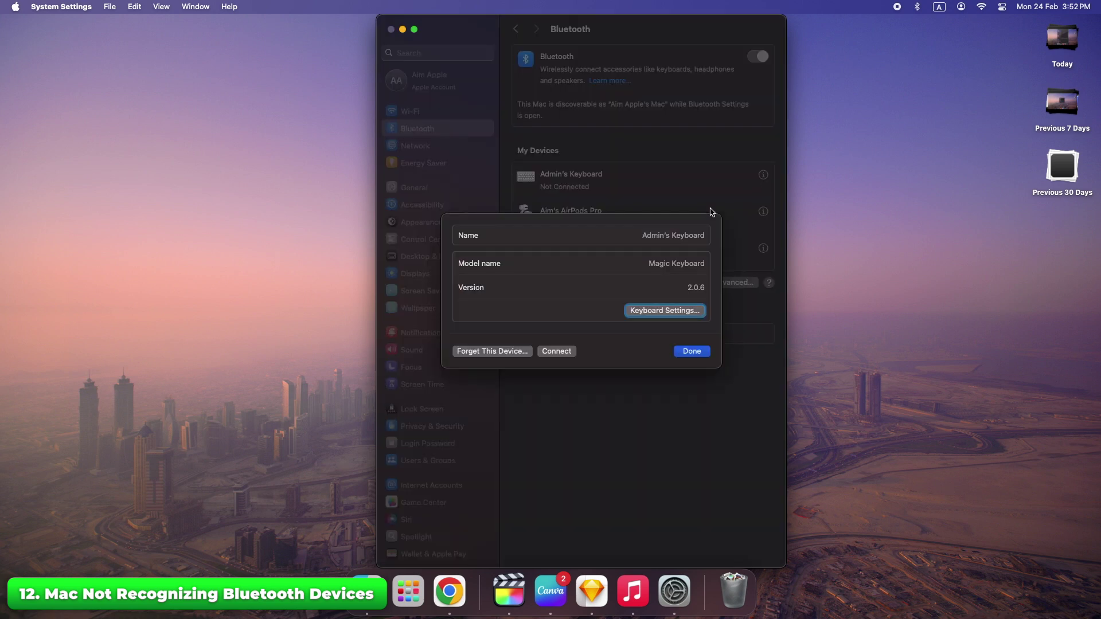
click(525, 351)
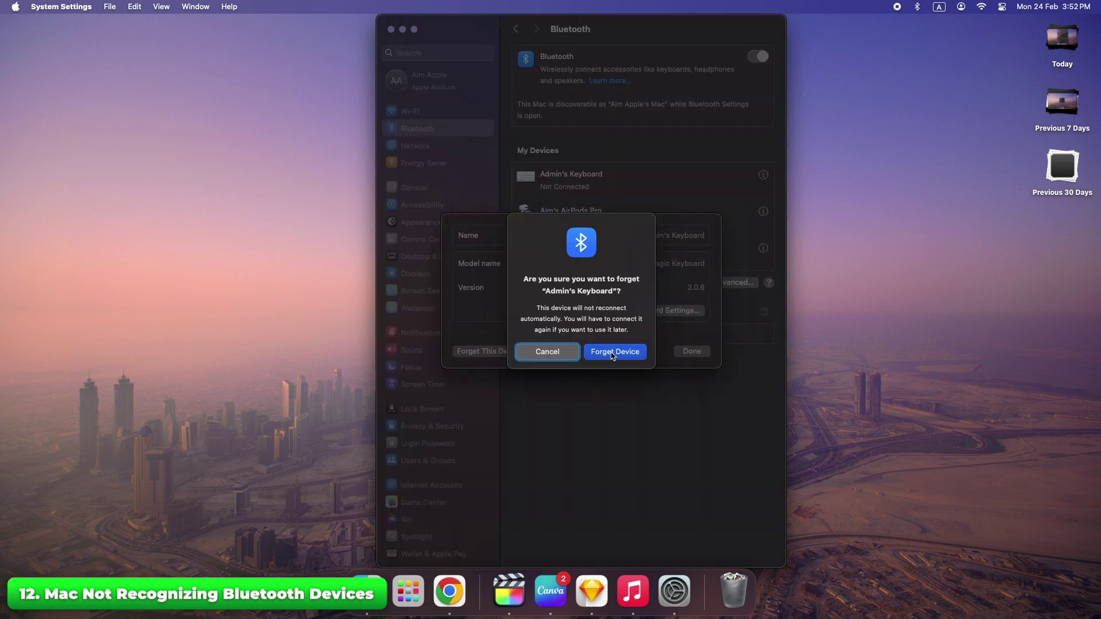
click(614, 352)
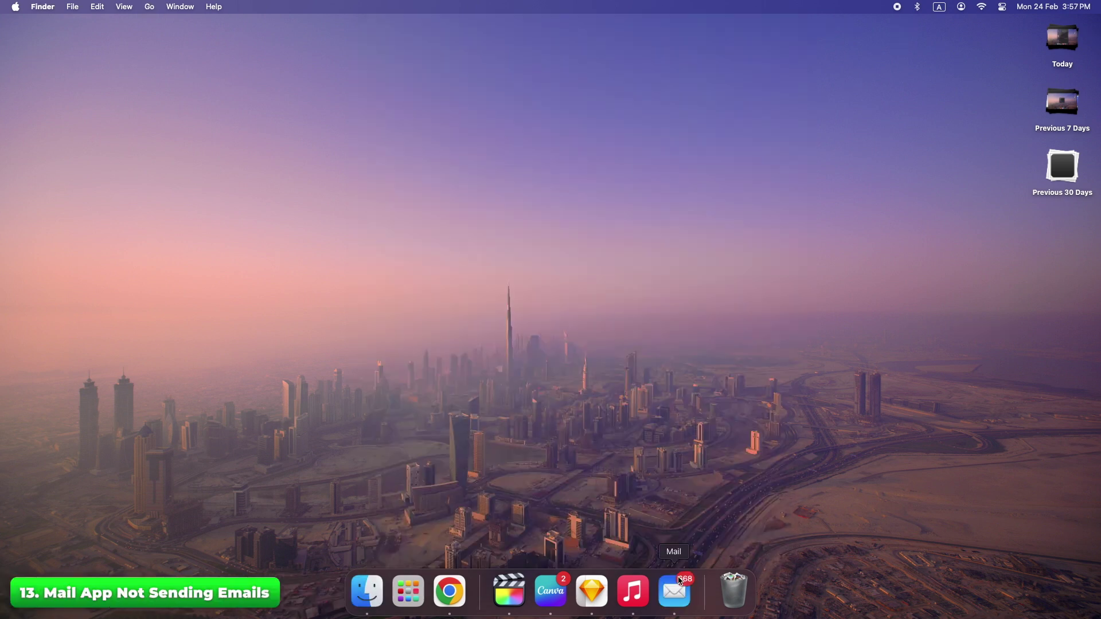
In Mail's Accounts settings, review both Google IMAP accounts and the inactive iCloud account
click(680, 580)
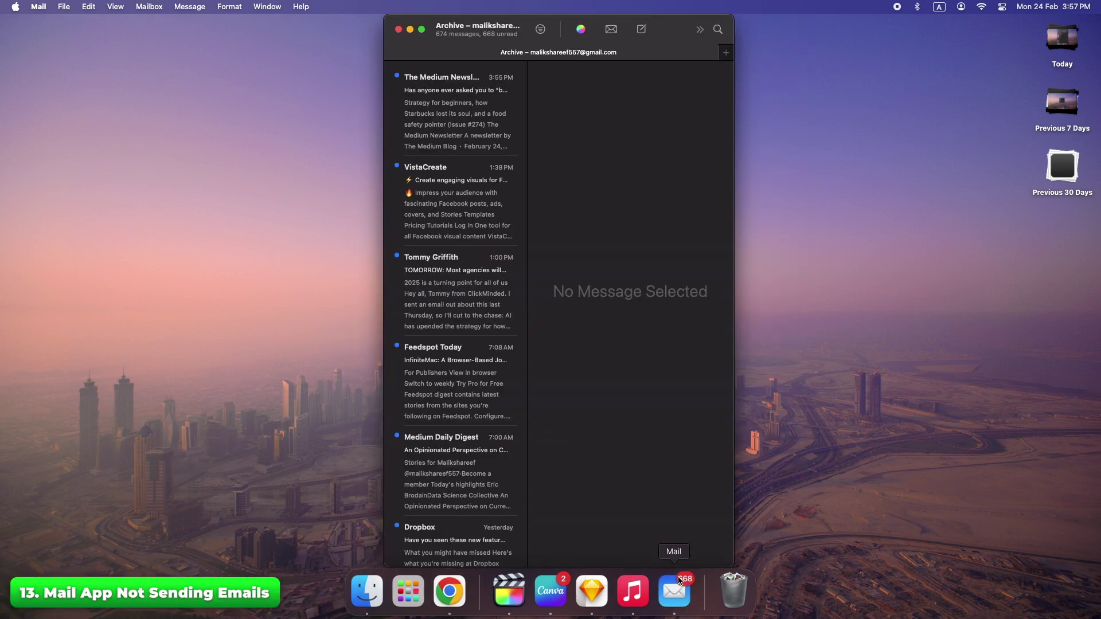
click(38, 6)
click(51, 43)
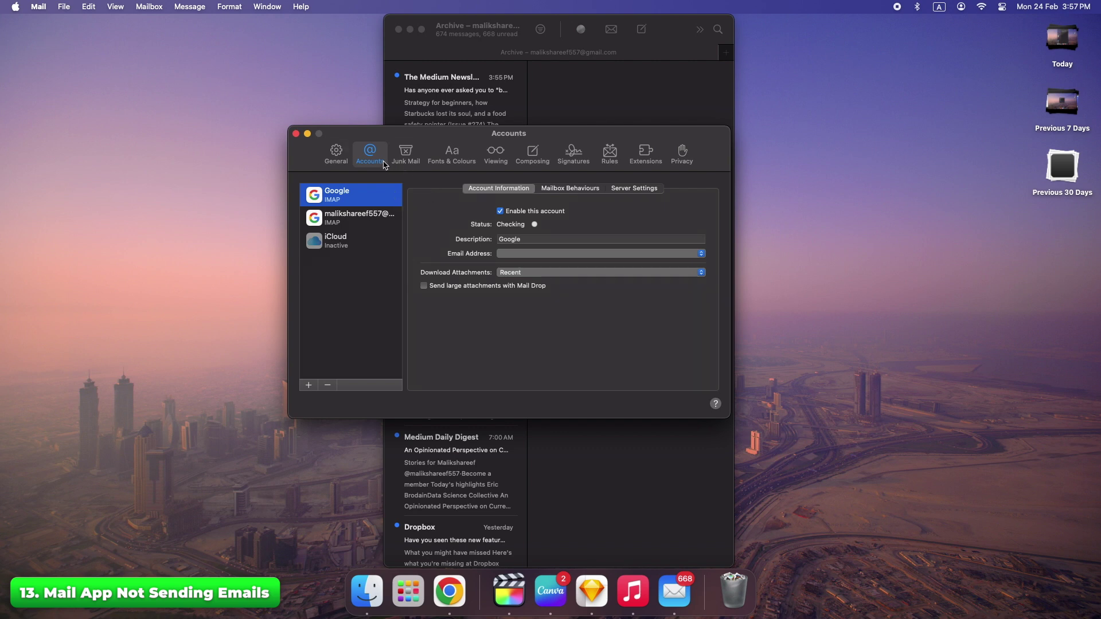
click(355, 221)
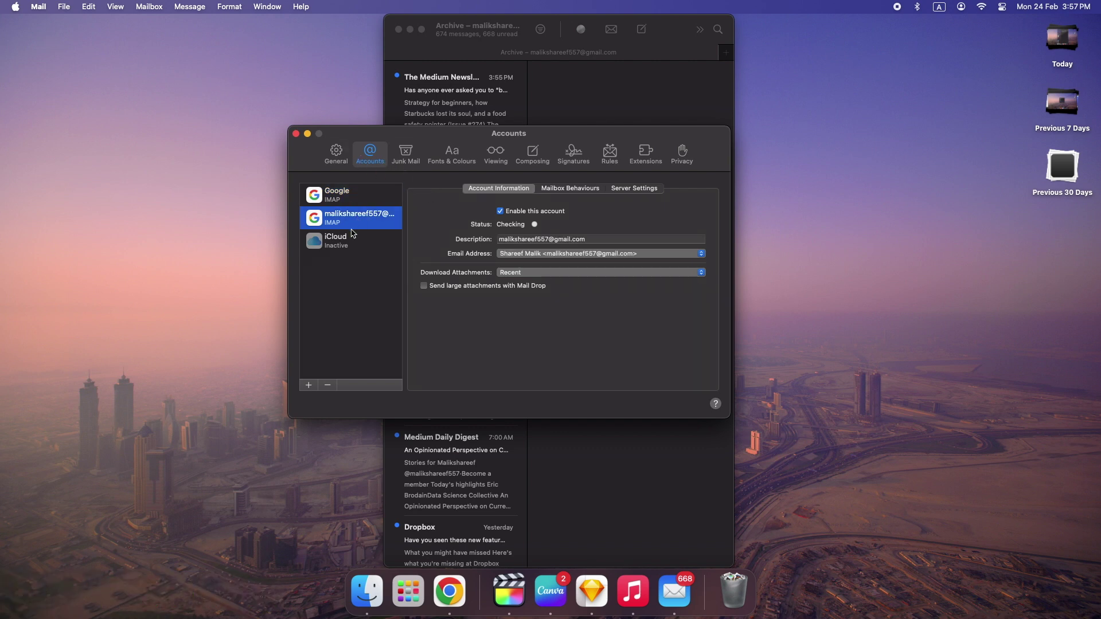
click(353, 238)
click(350, 219)
click(347, 201)
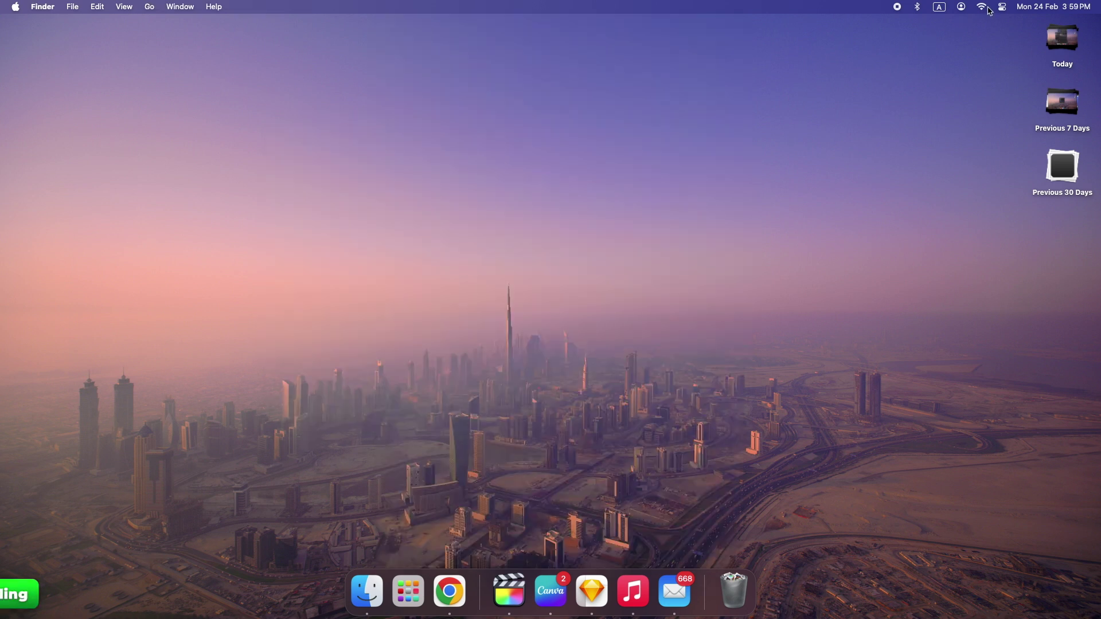
click(981, 7)
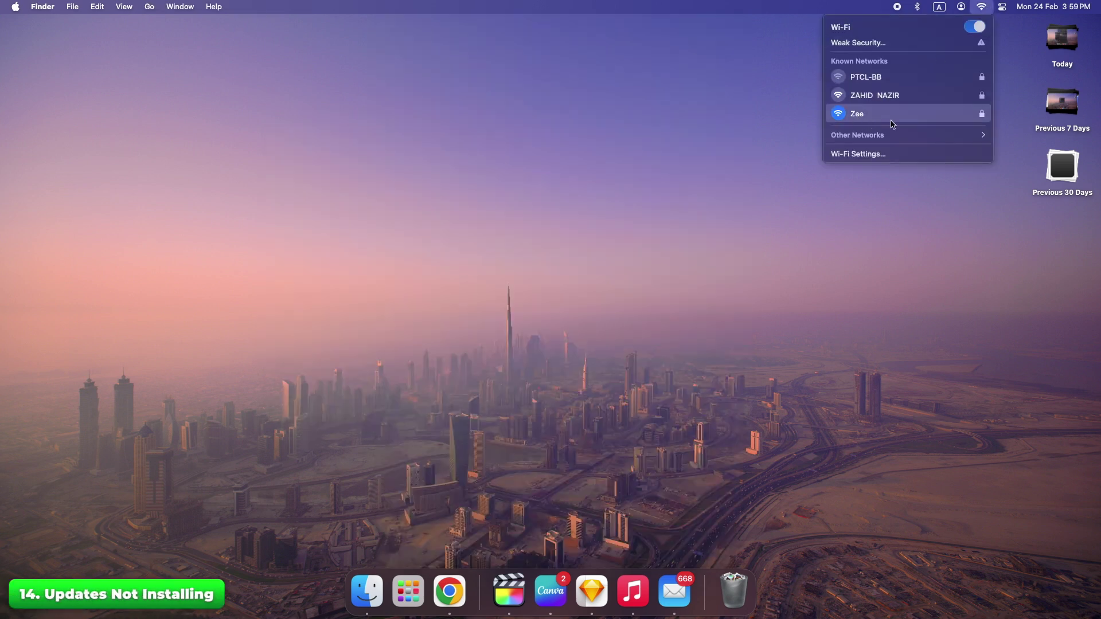
Open System Settings from the Apple menu and run Software Update, confirming macOS 15 beta is current
click(770, 143)
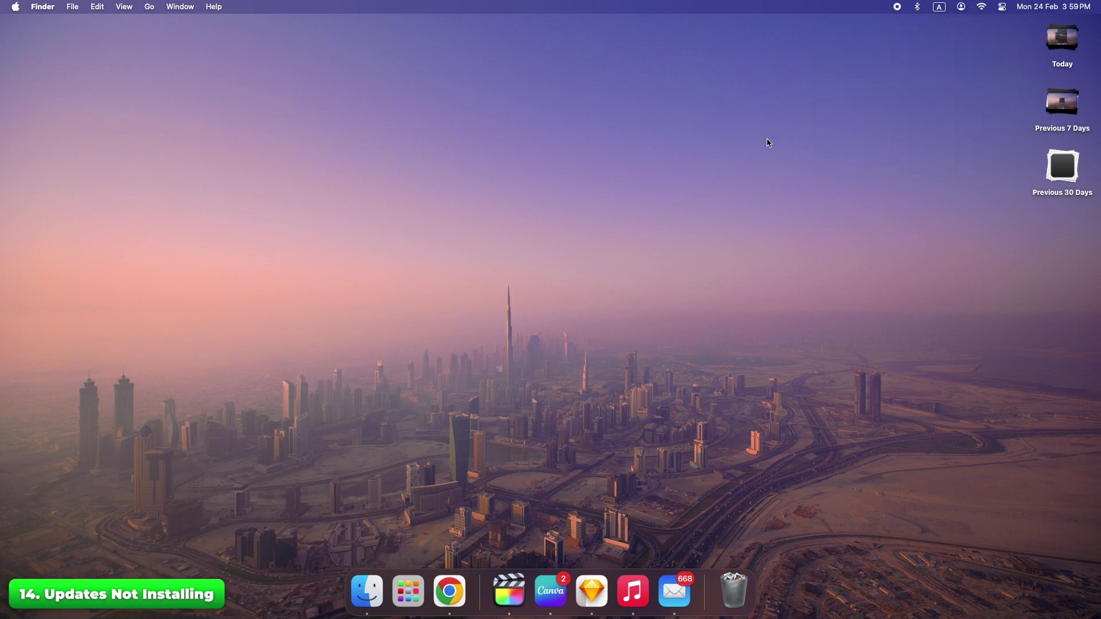
click(15, 7)
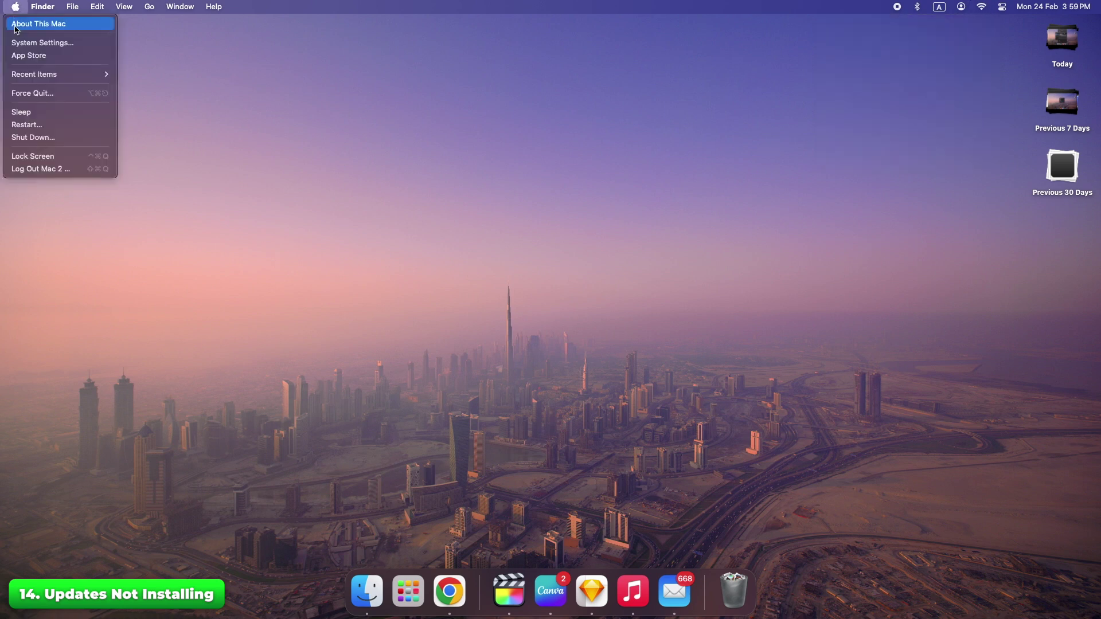
click(20, 46)
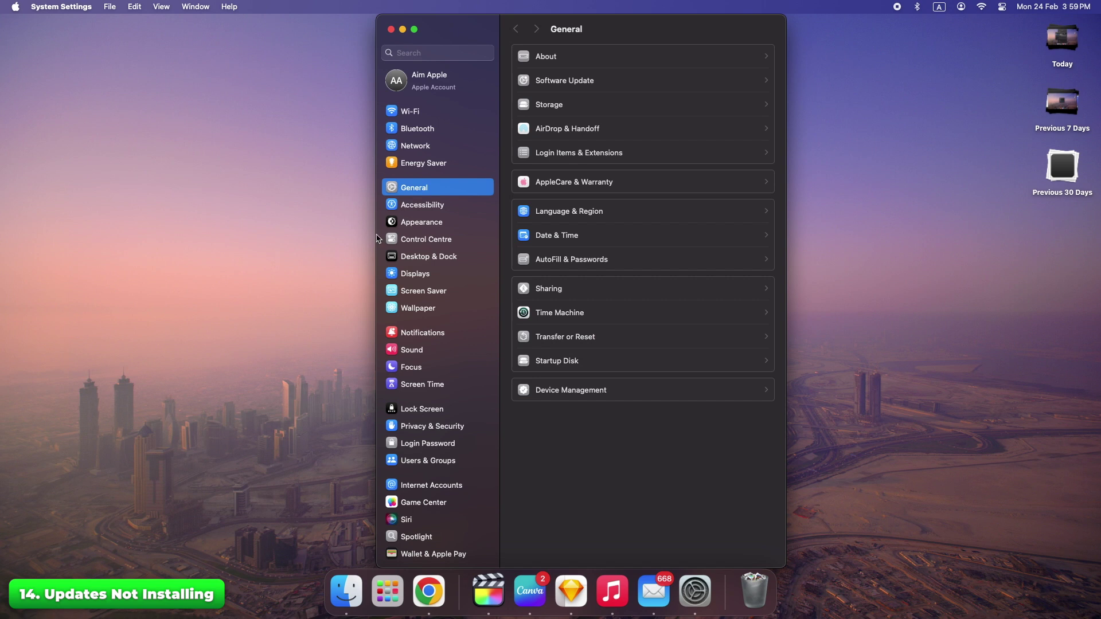
click(569, 83)
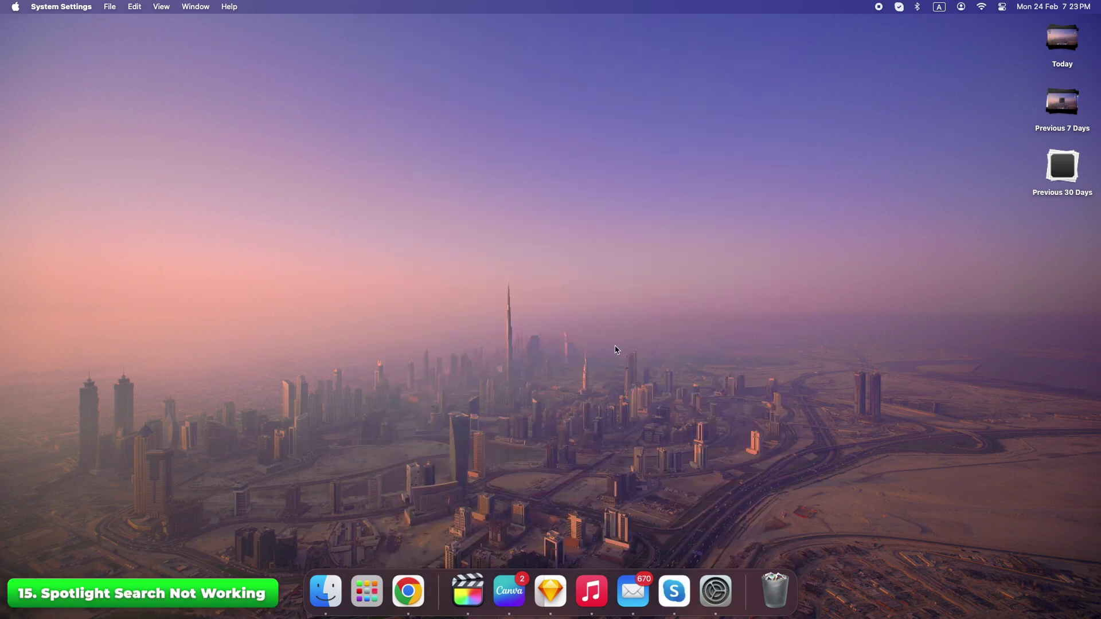
In Spotlight settings, toggle Applications in the search-result categories
click(714, 588)
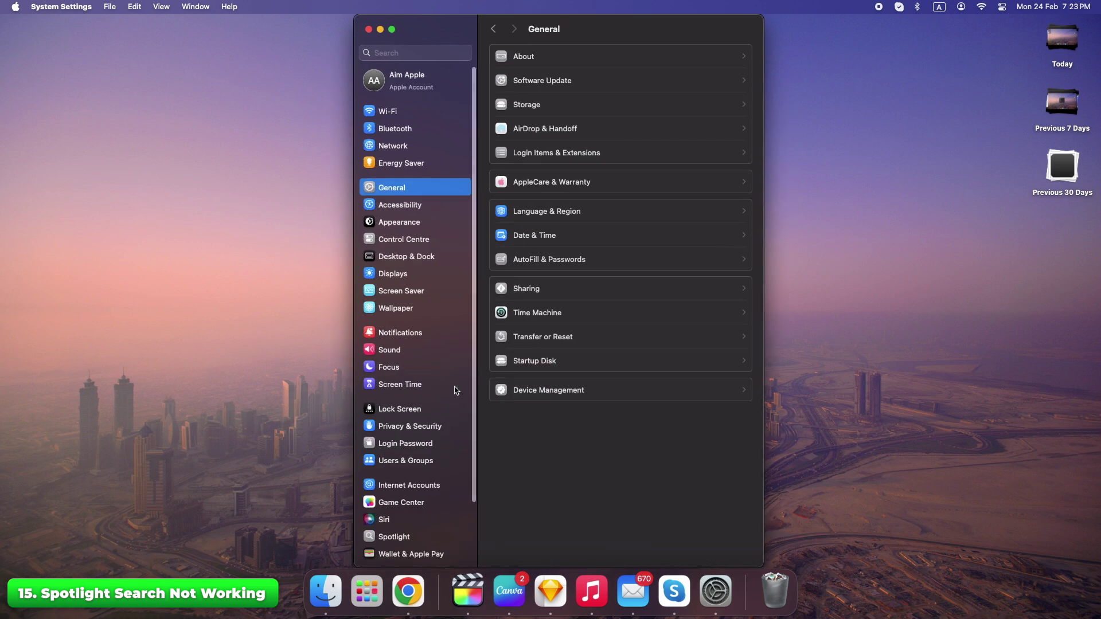
scroll(421, 386, down, 1)
click(430, 517)
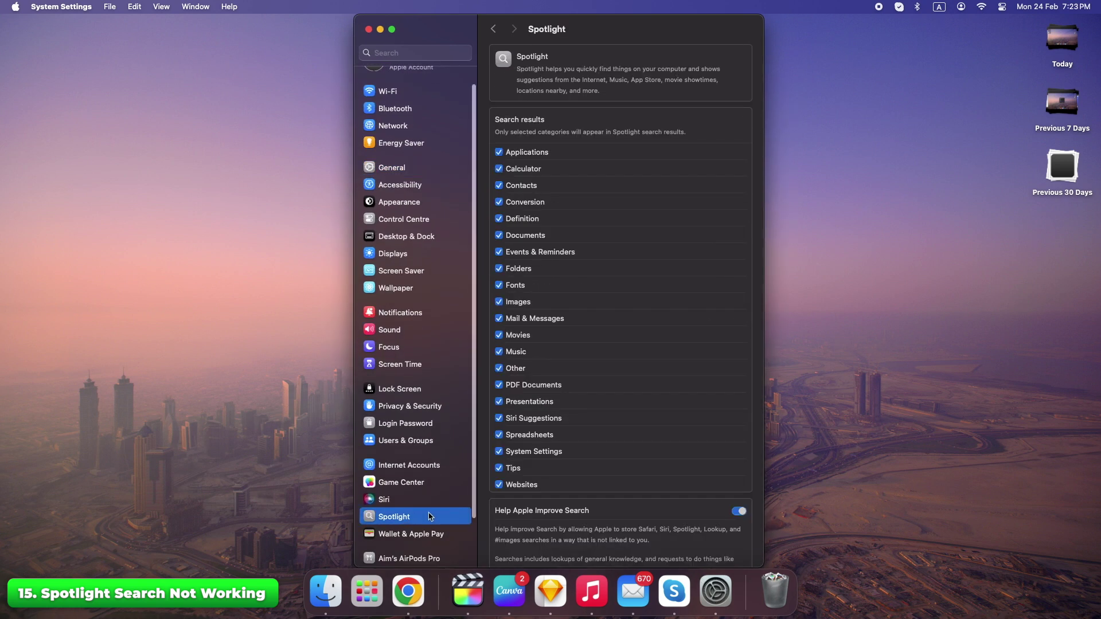
click(499, 153)
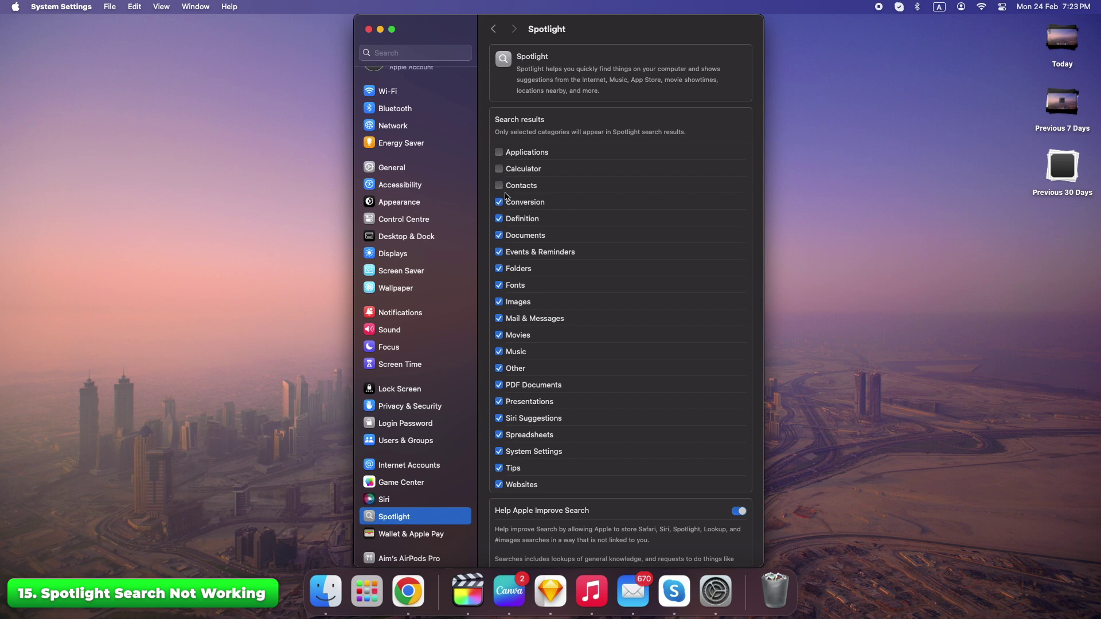
Remove Movies from Spotlight's Search Privacy exclusion list and click Done
click(714, 588)
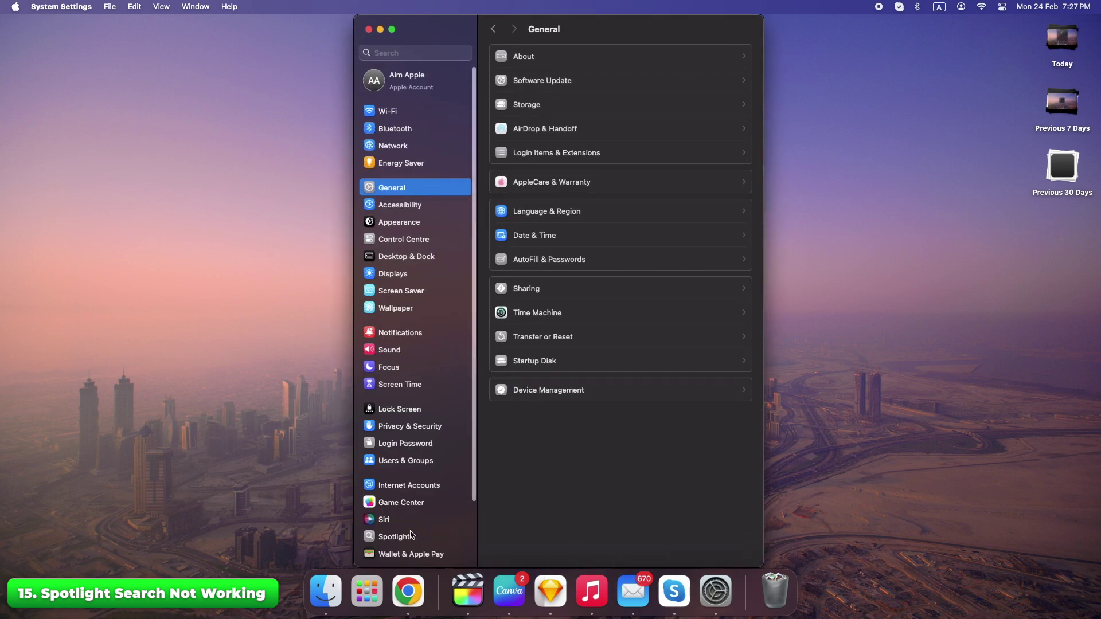
scroll(393, 494, down, 3)
click(389, 463)
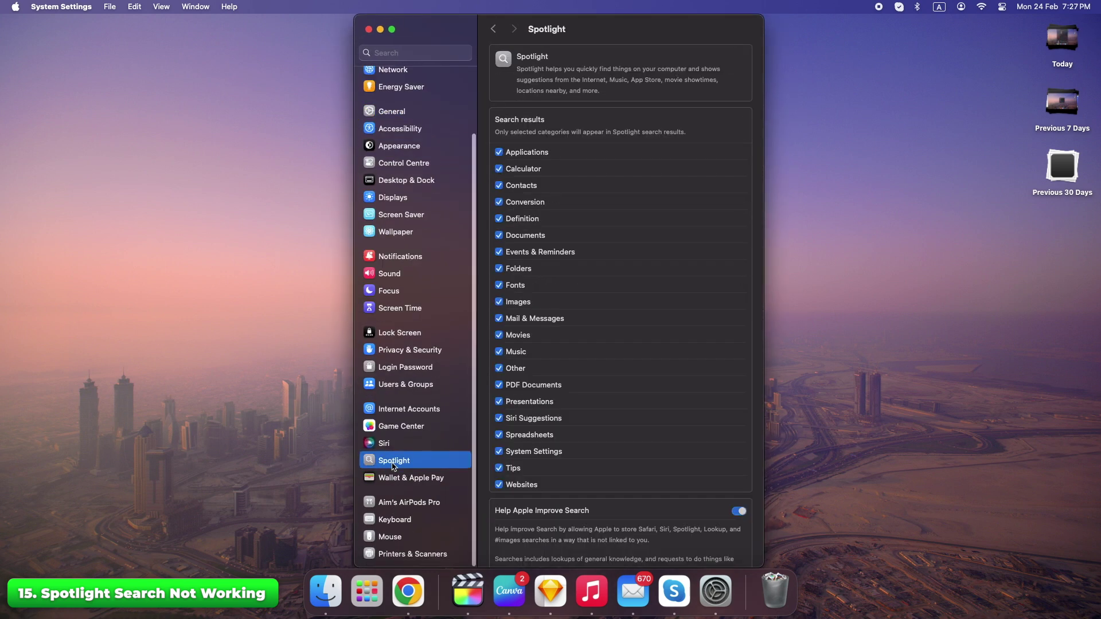
scroll(590, 449, down, 2)
click(700, 550)
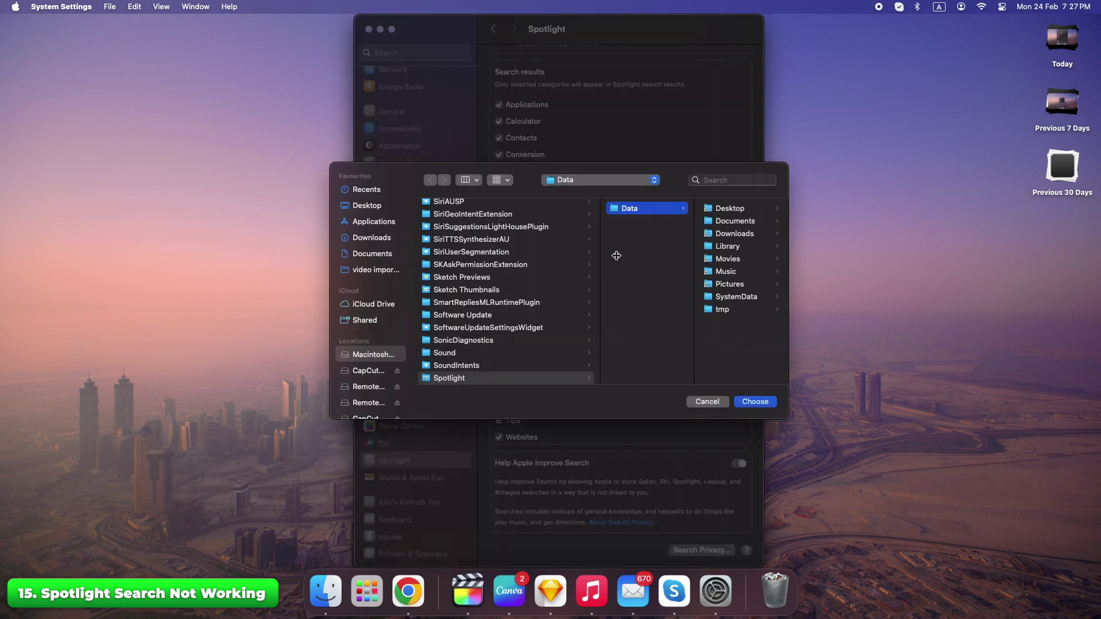
click(719, 254)
click(754, 402)
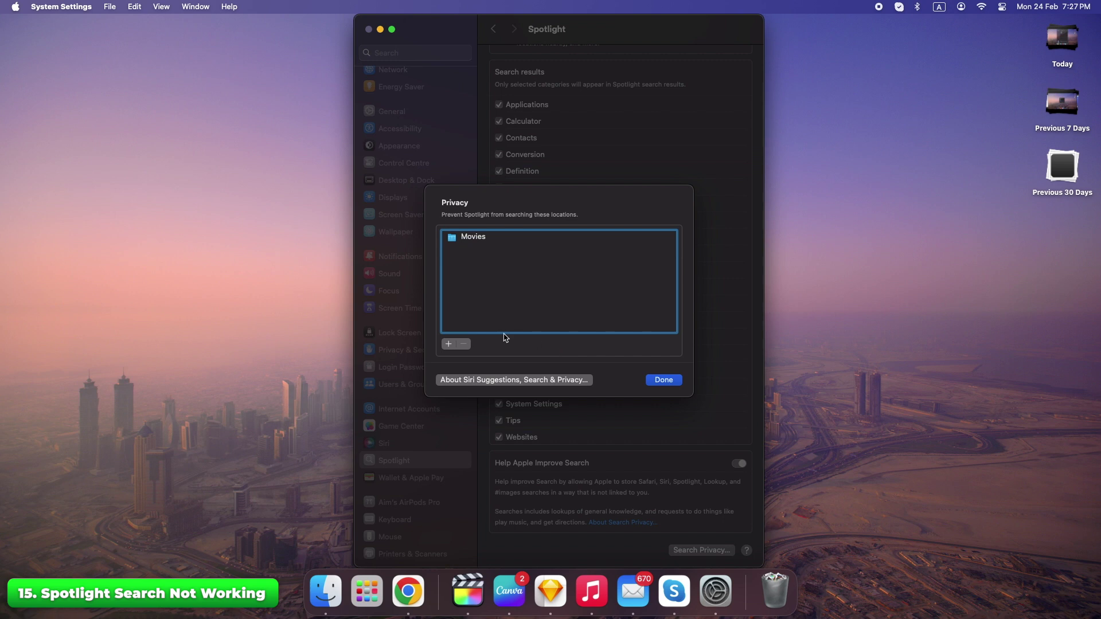
click(464, 343)
click(669, 381)
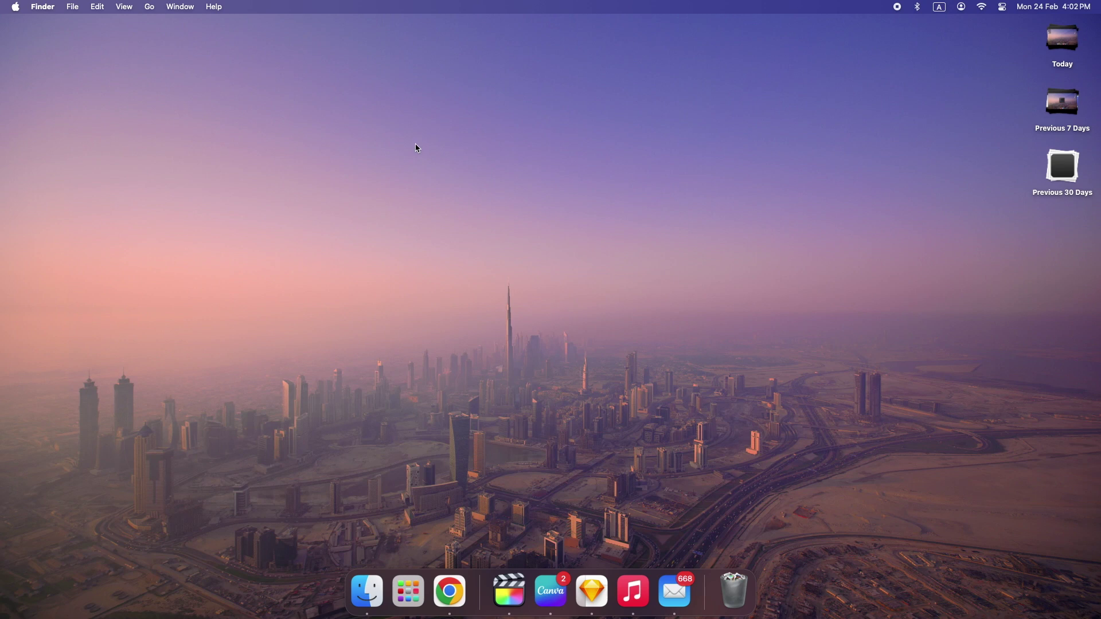
Open a Finder window on Recents from the Dock, then minimise it
click(367, 596)
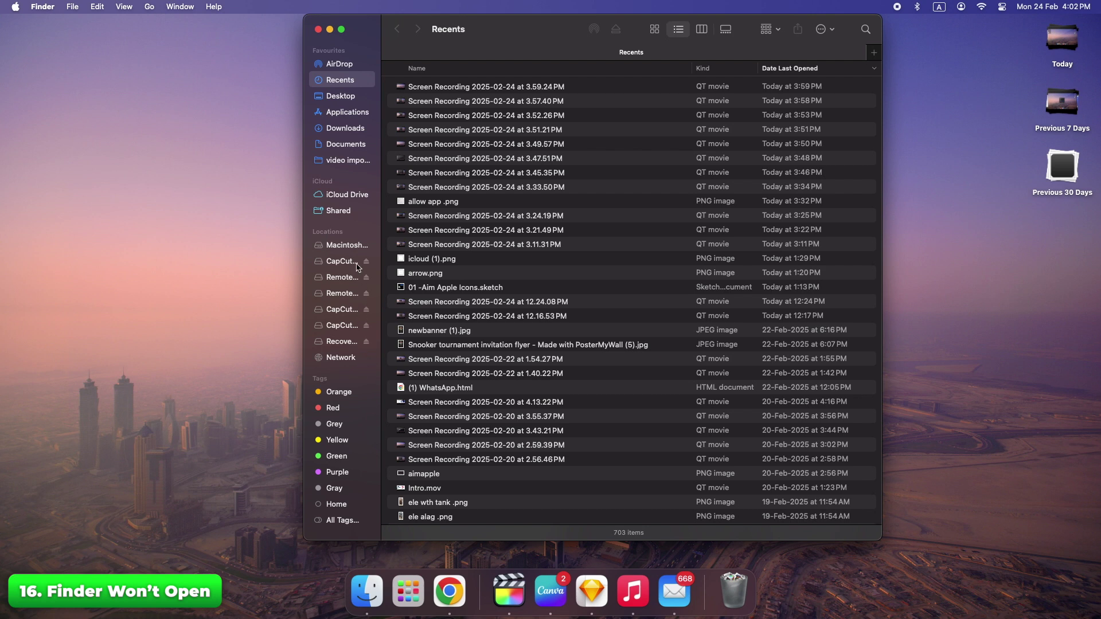
click(330, 29)
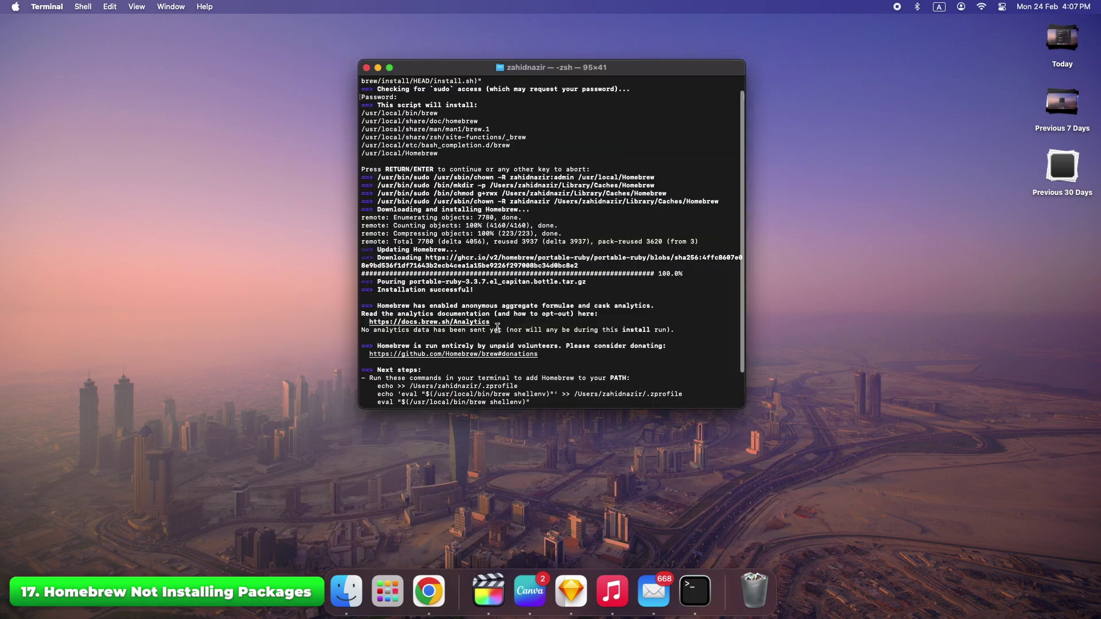
Review Homebrew's install output, then view About This Mac: 2018 Mac mini, 32 GB, macOS 15.0
scroll(496, 327, up, 5)
scroll(496, 327, down, 5)
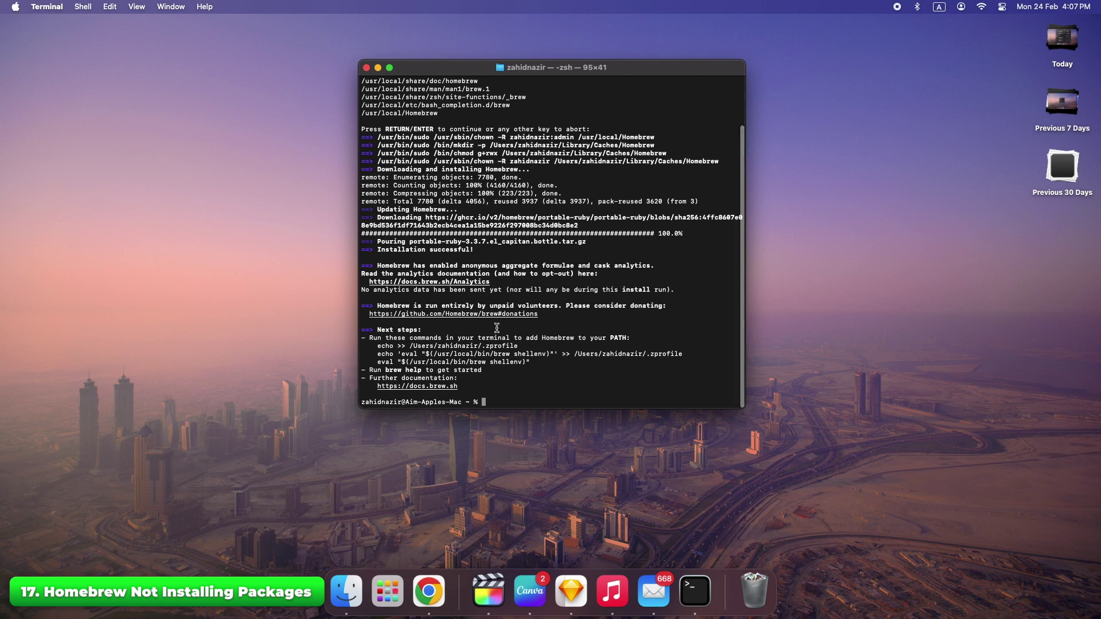
click(431, 441)
click(157, 97)
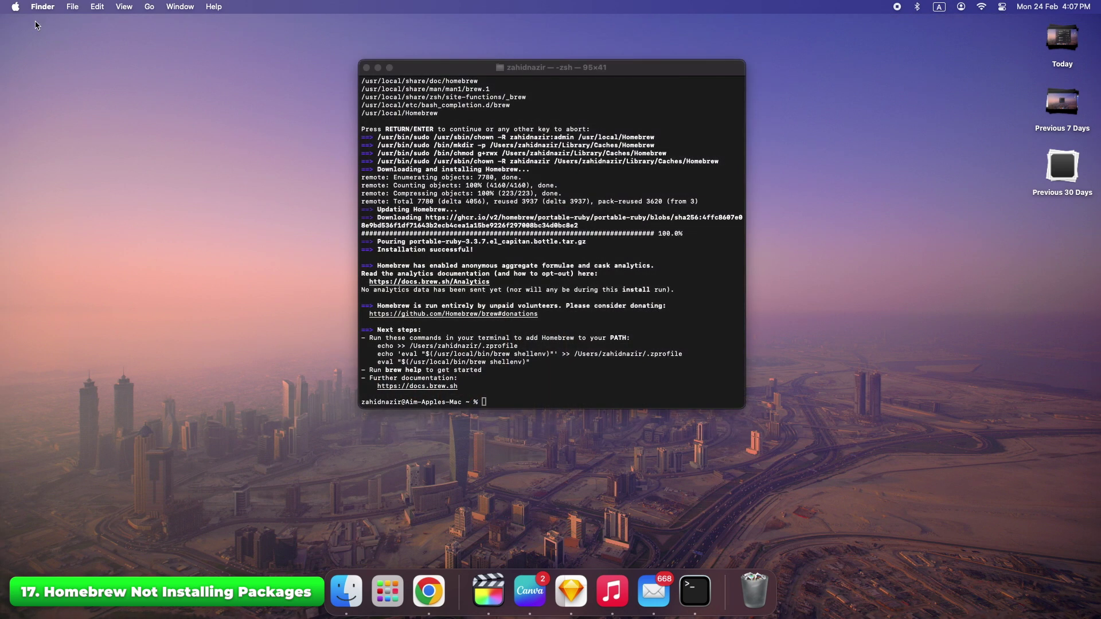
click(16, 7)
click(17, 24)
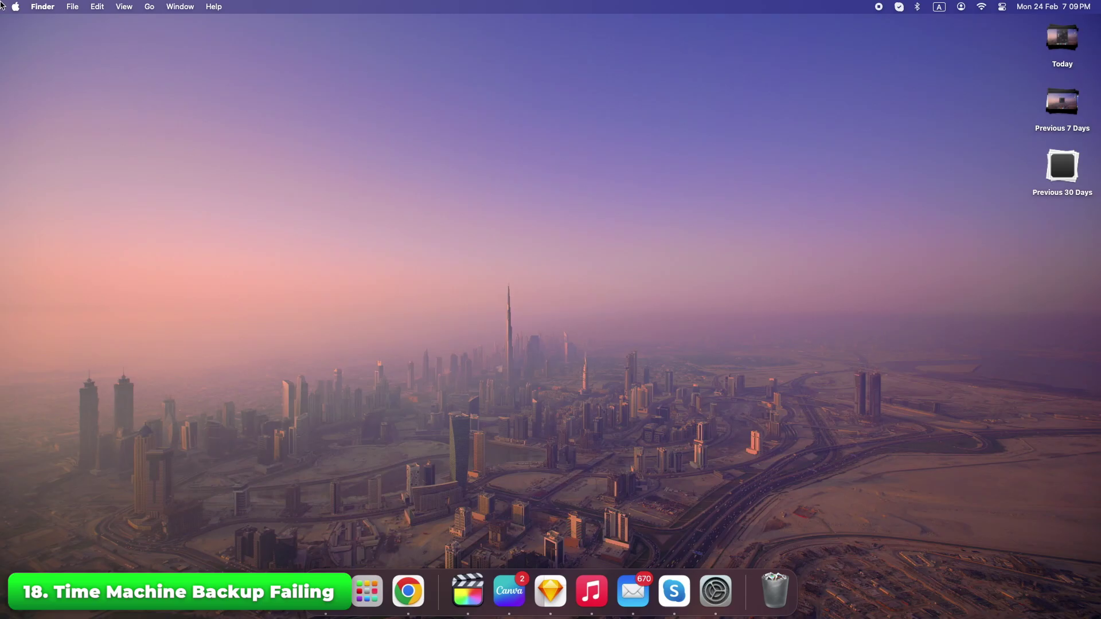
click(18, 8)
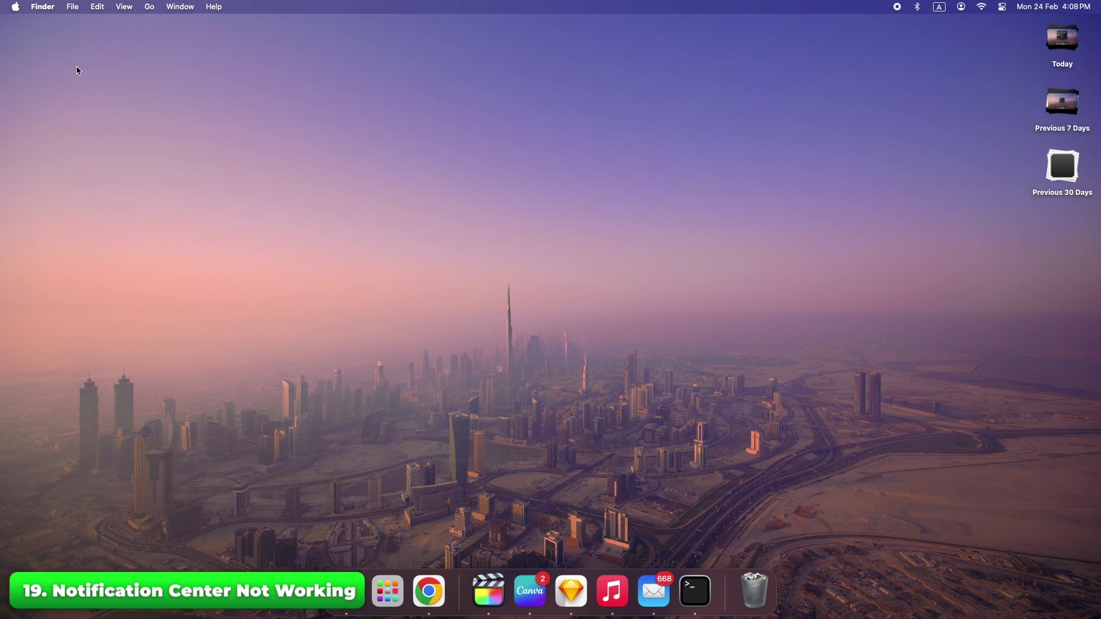
Allow notifications while the display sleeps and during mirroring, then close System Settings
click(14, 8)
click(42, 43)
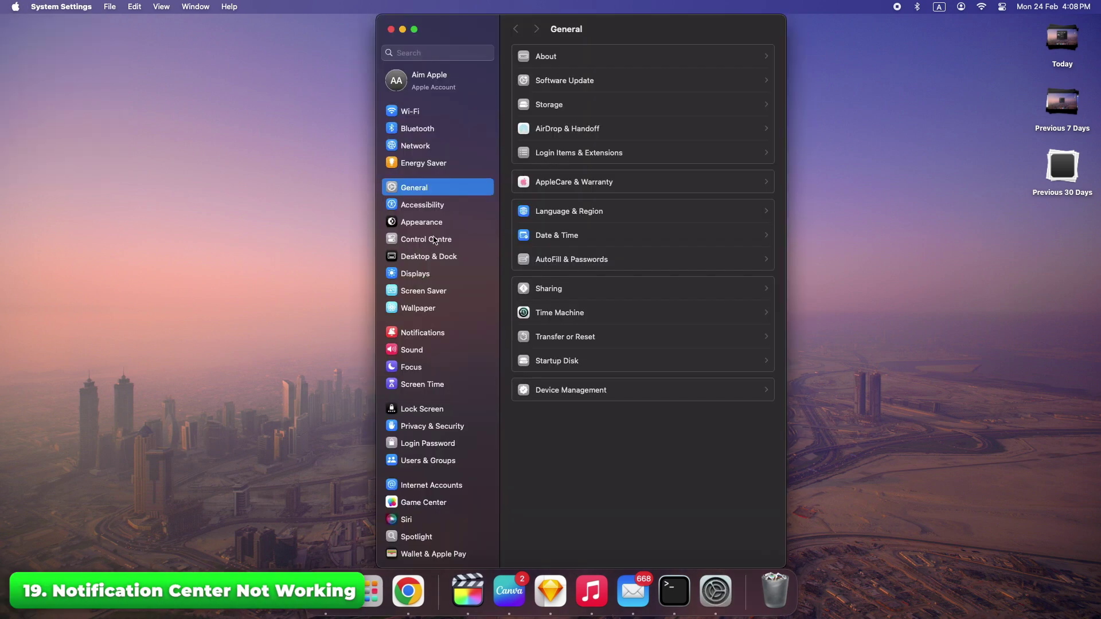
click(423, 338)
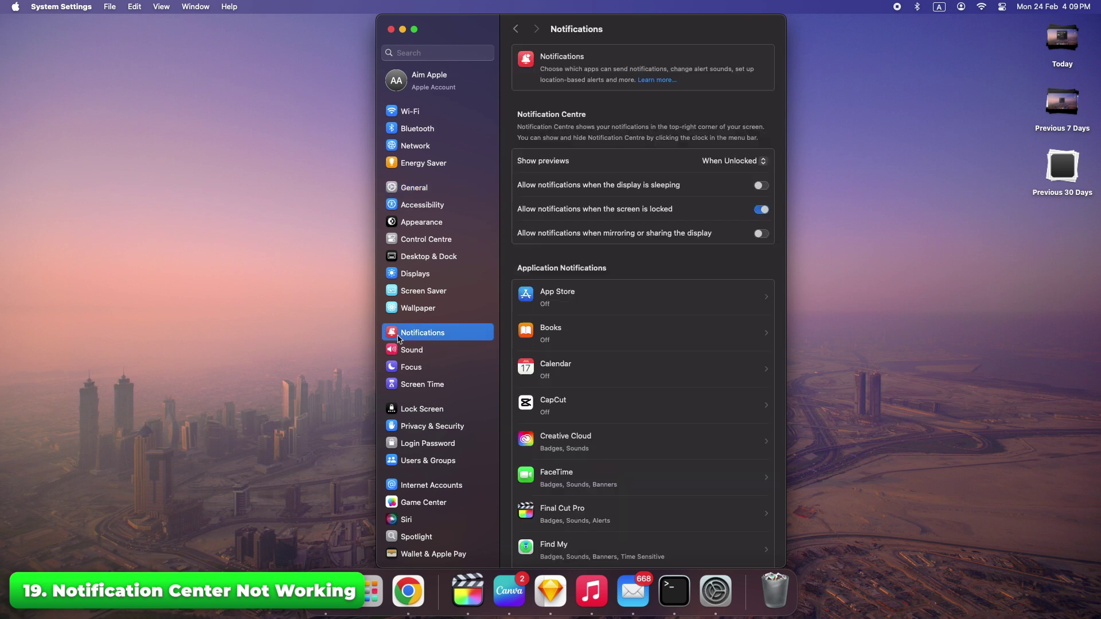
click(760, 185)
click(762, 236)
click(391, 30)
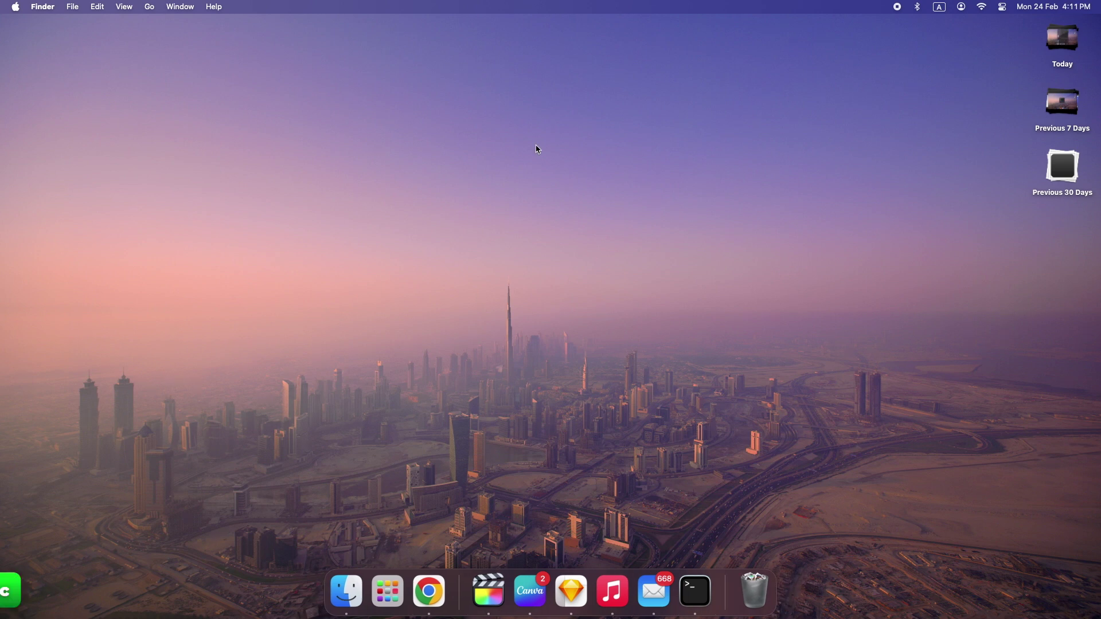
Launch Disk Utility by searching 'disk' and bring up First Aid for Macintosh HD
key(super+space)
text(disk)
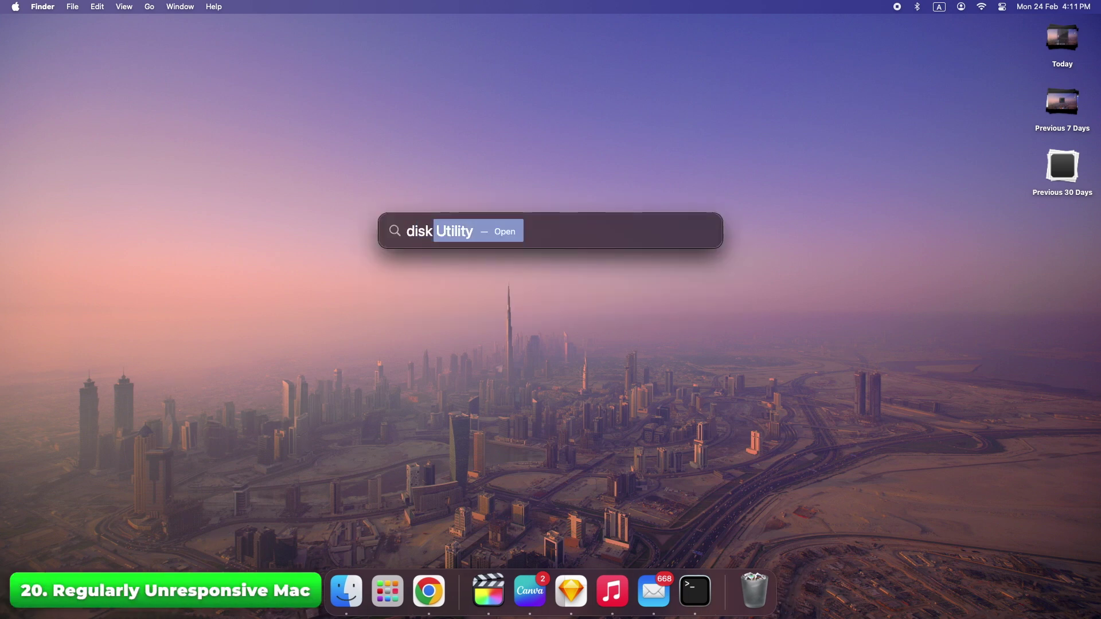
key(Return)
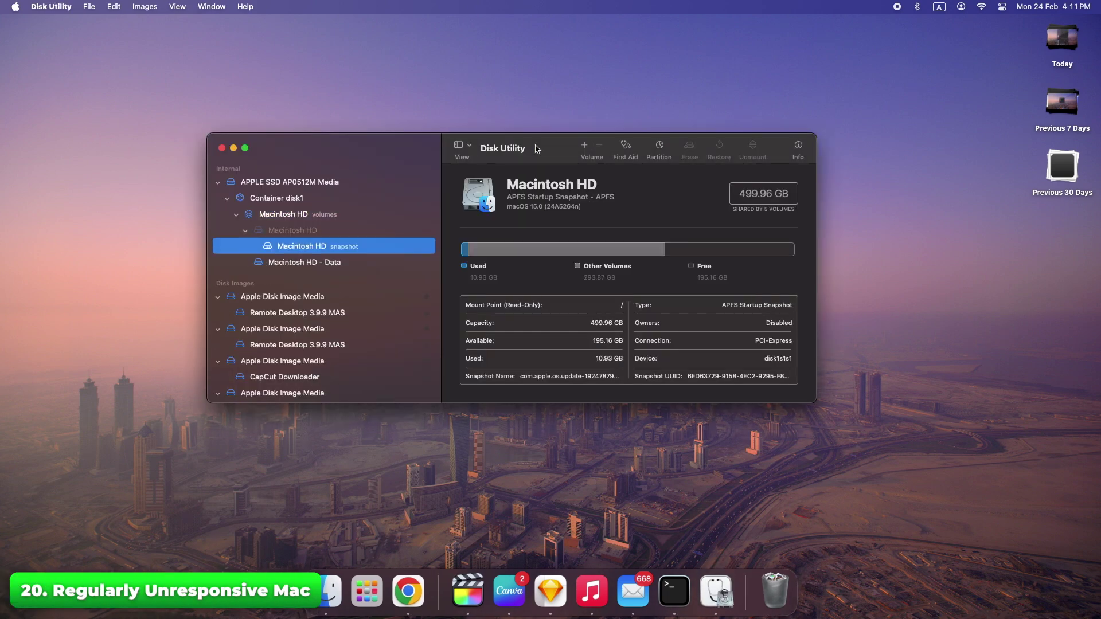
click(624, 152)
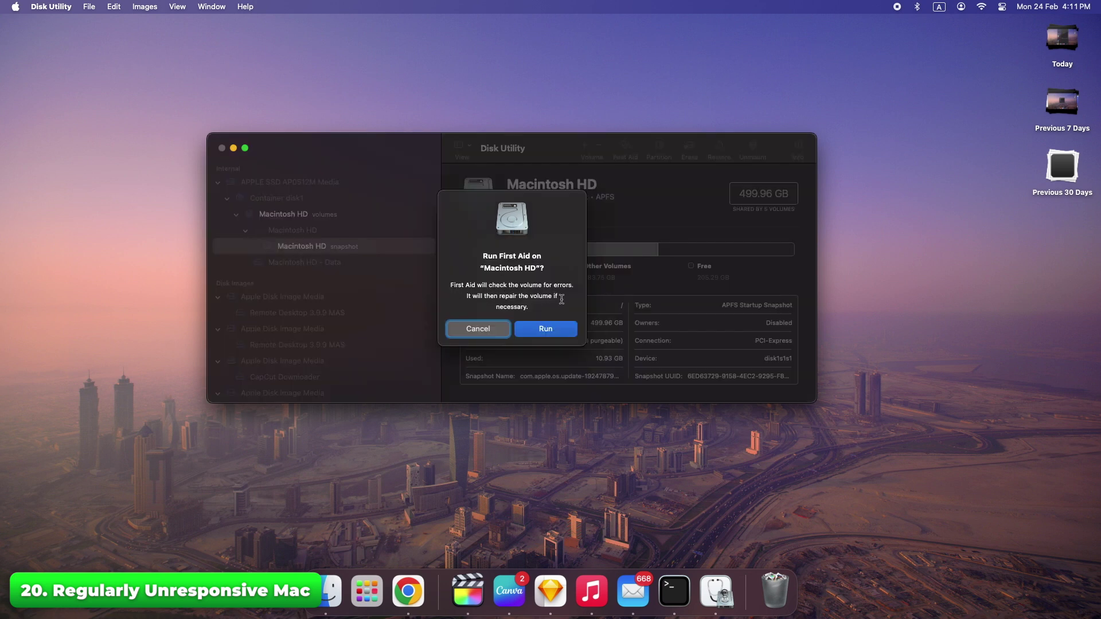
click(15, 7)
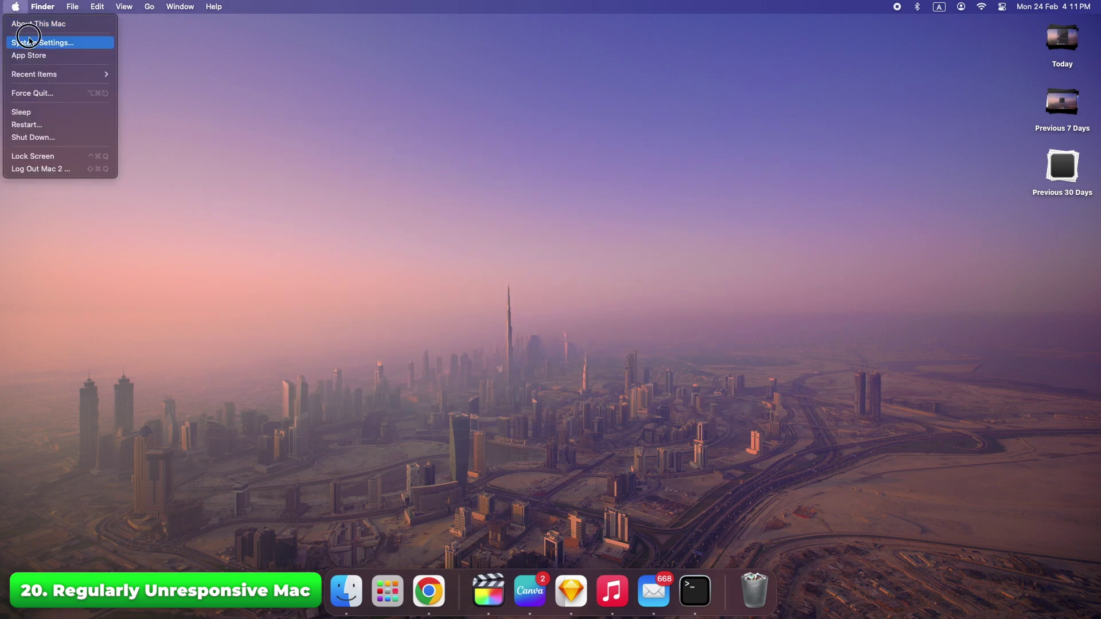
Check General > Storage, showing 292.21 GB of 499.96 GB used, then close System Settings
click(32, 42)
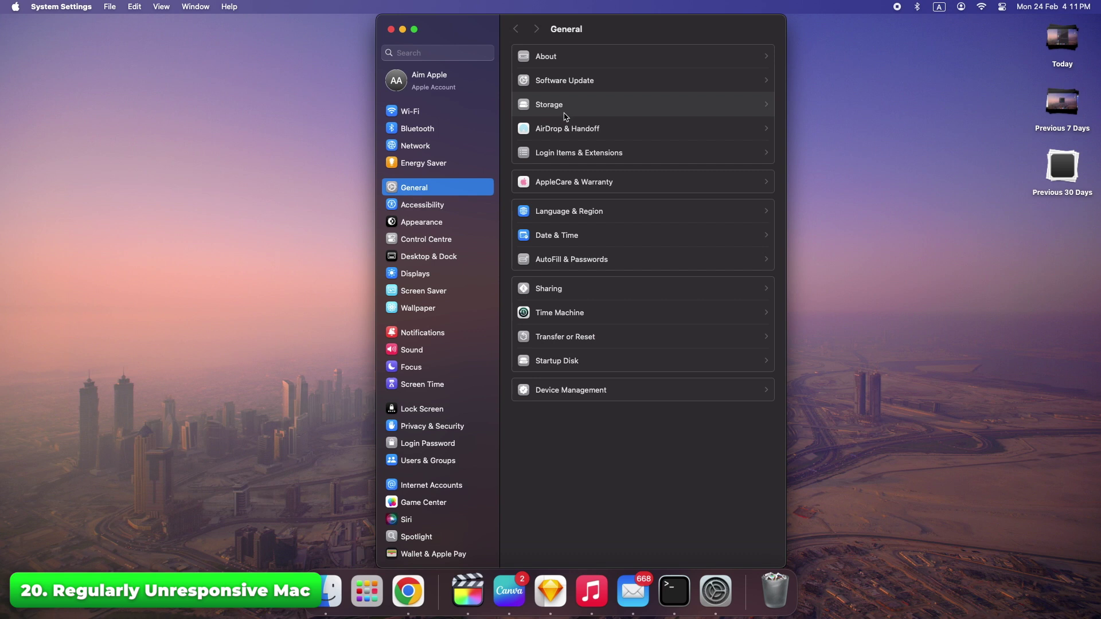
click(566, 112)
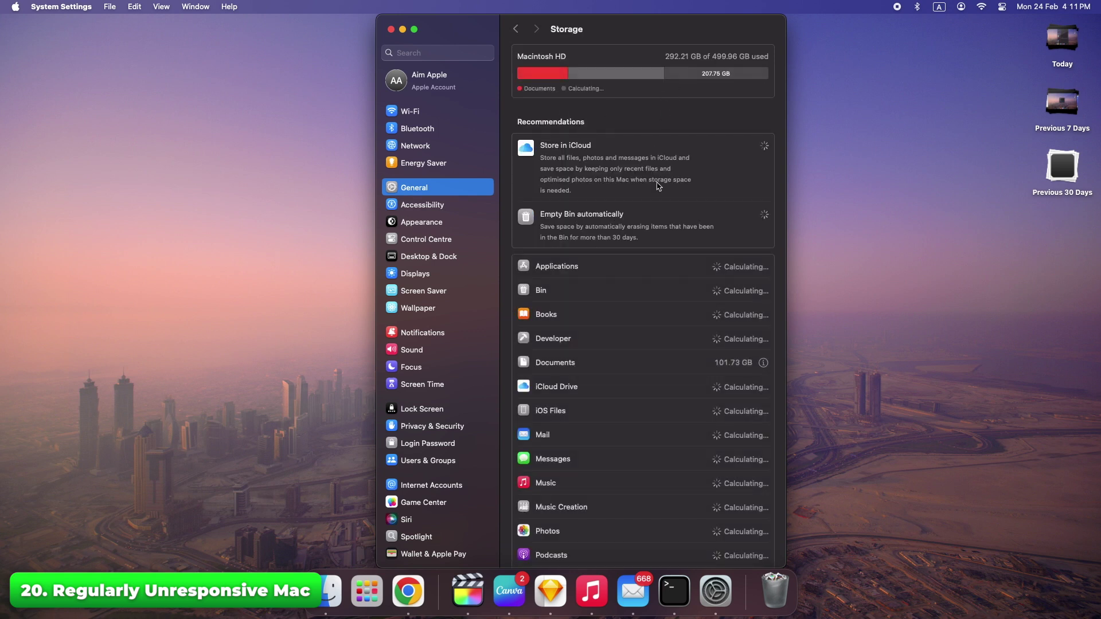
click(390, 29)
click(16, 6)
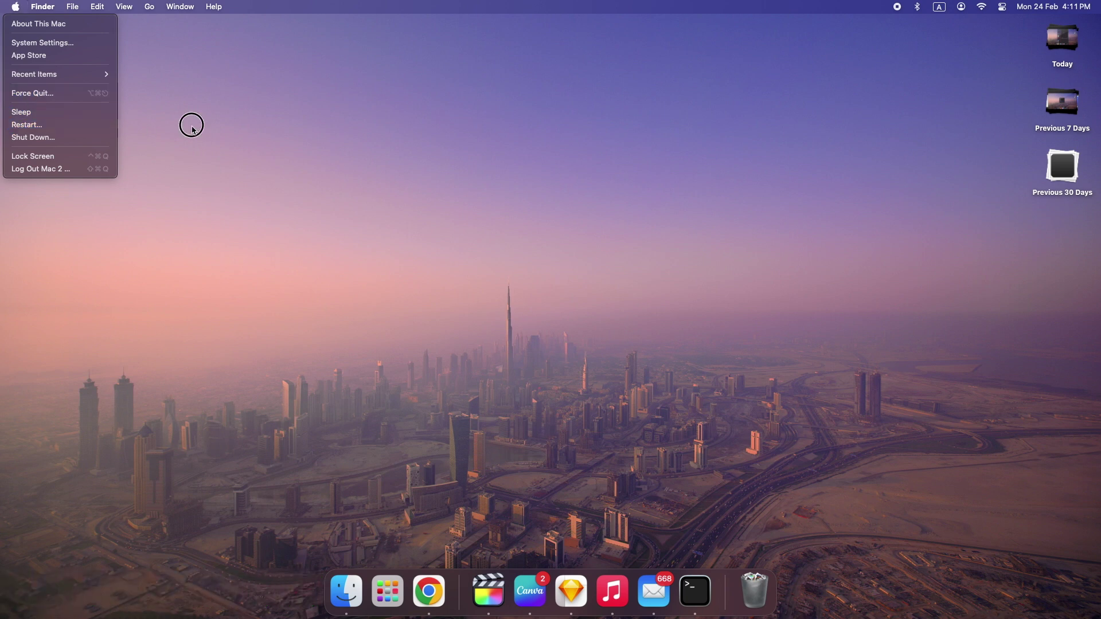
Close the Apple menu without restarting, leaving an empty Finder desktop
click(217, 127)
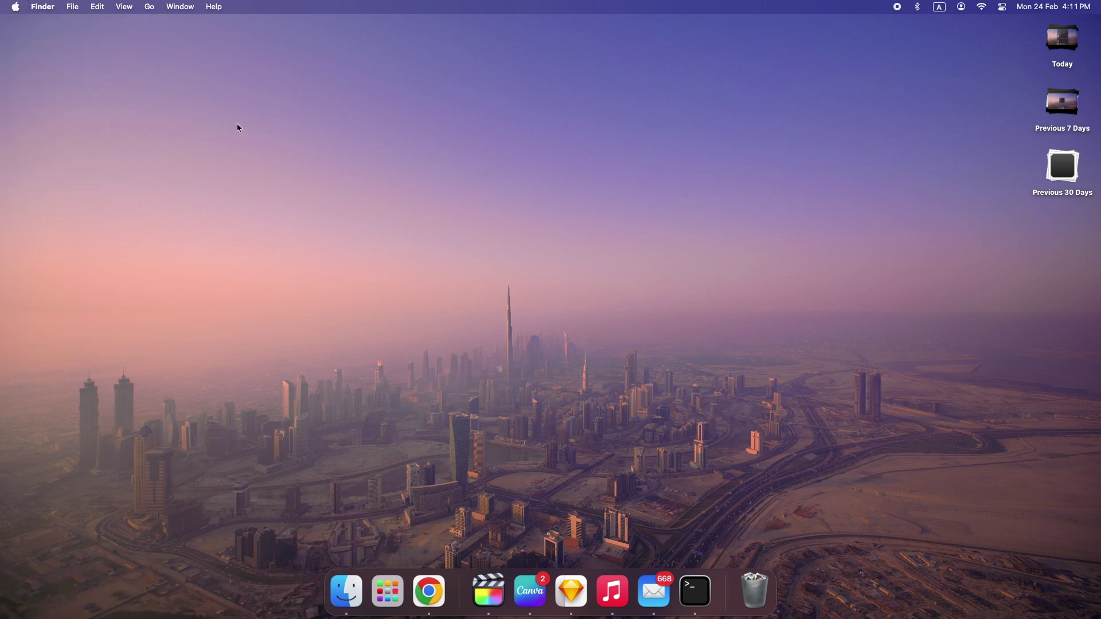